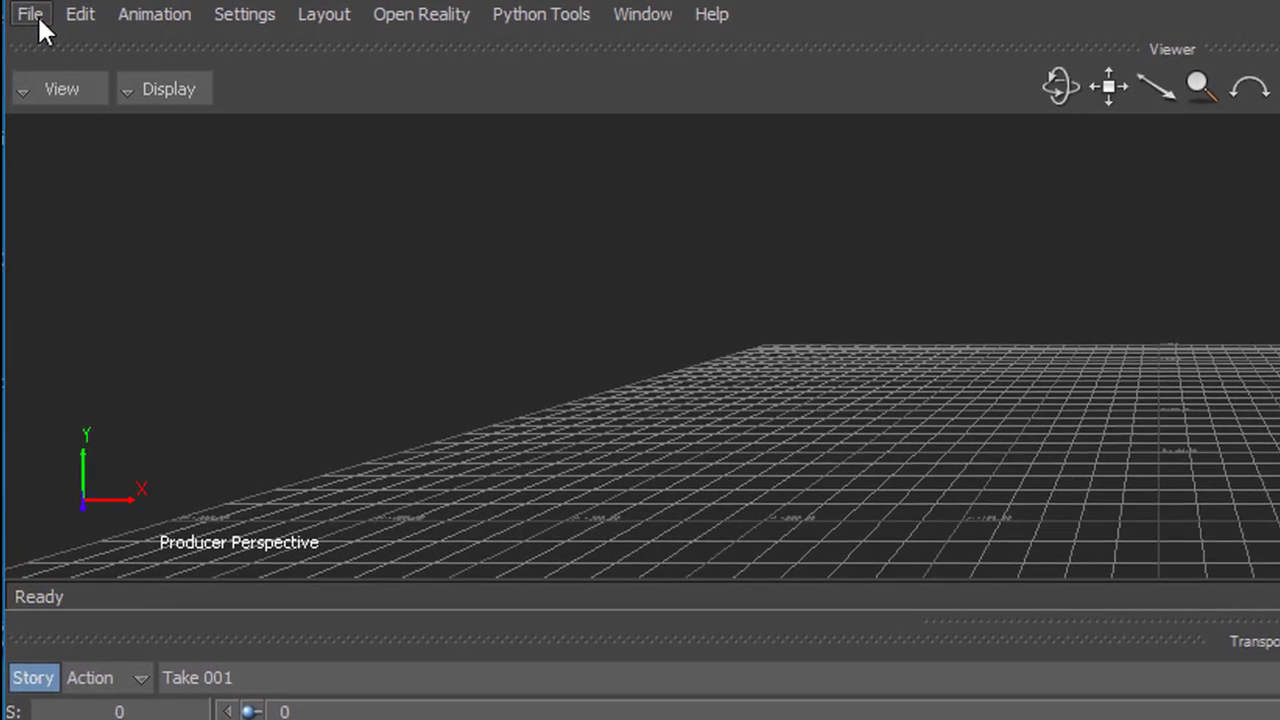
- Open the File menu to review the available file operations
left_click(37, 15)
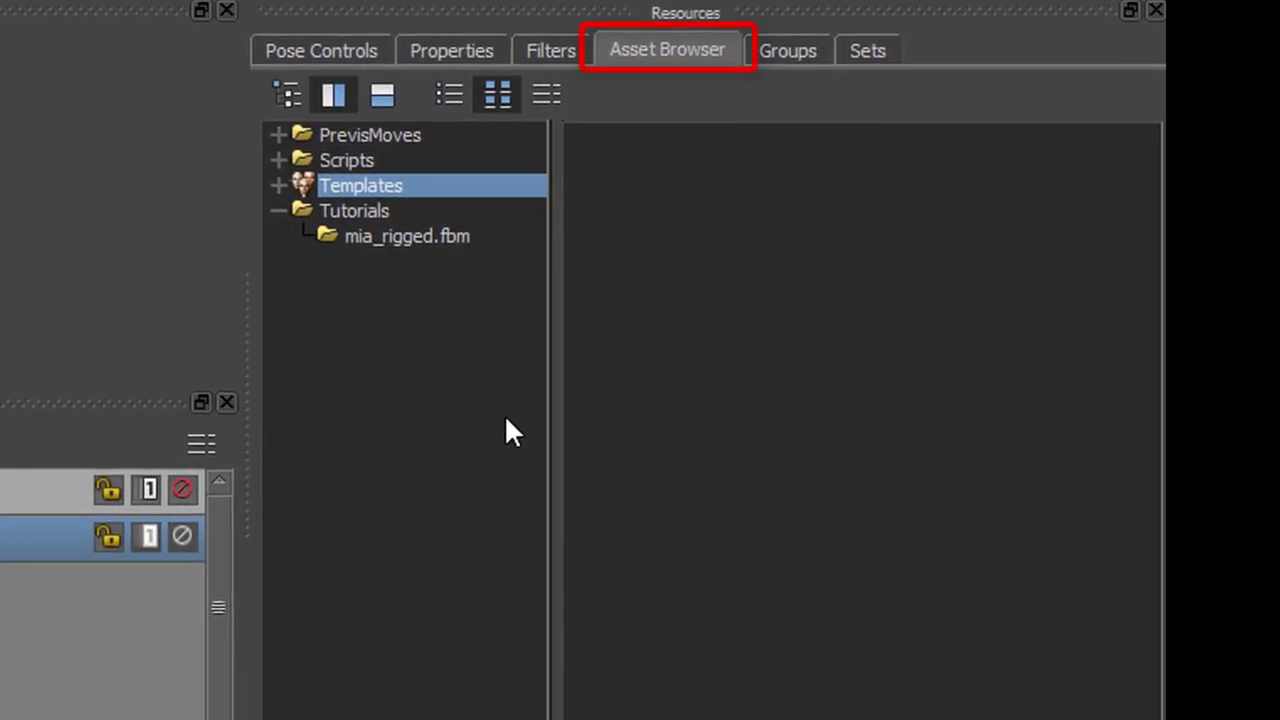
- Show the Tutorials folder assets and pick the Aragor character thumbnail
left_click(306, 205)
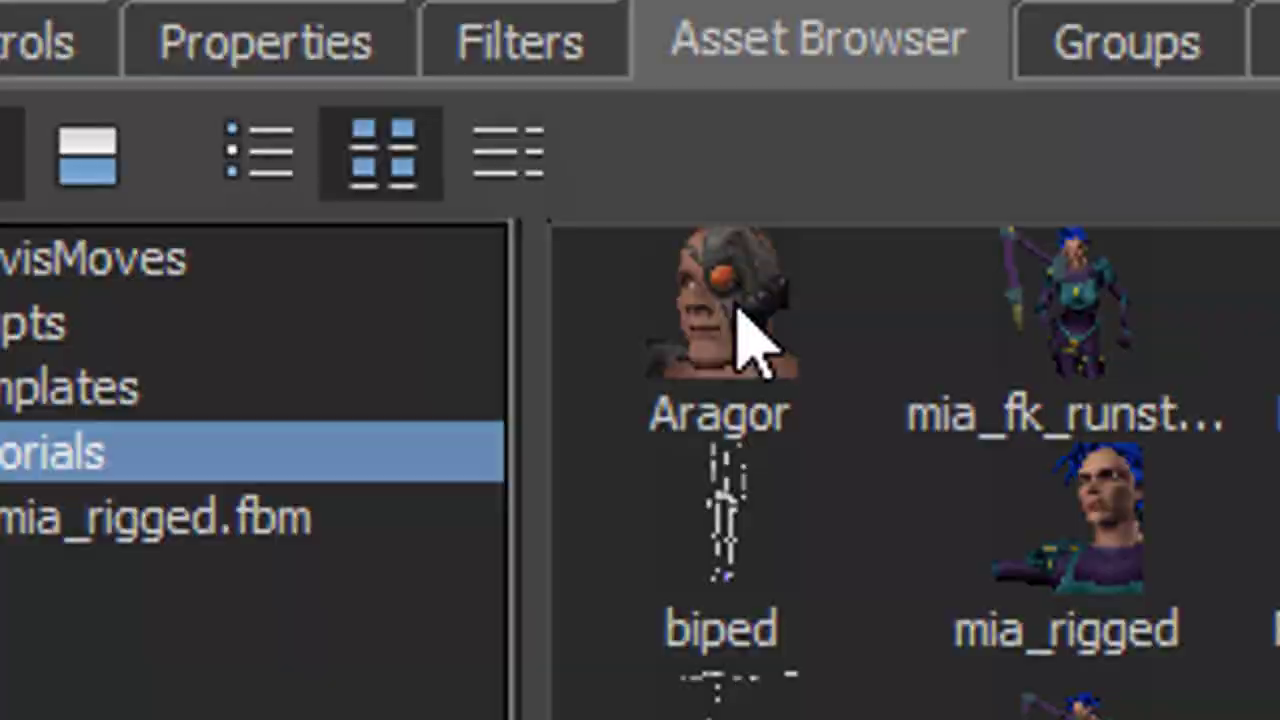
left_click(740, 328)
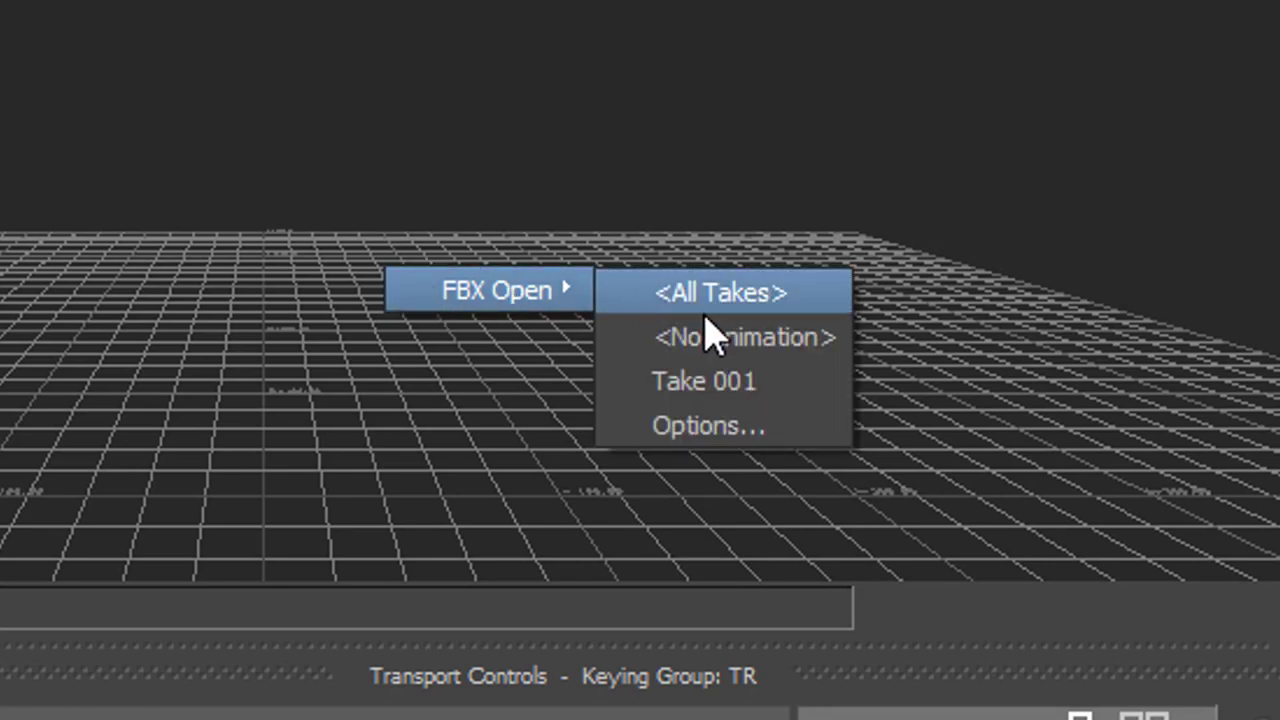
mouse_move(490, 290)
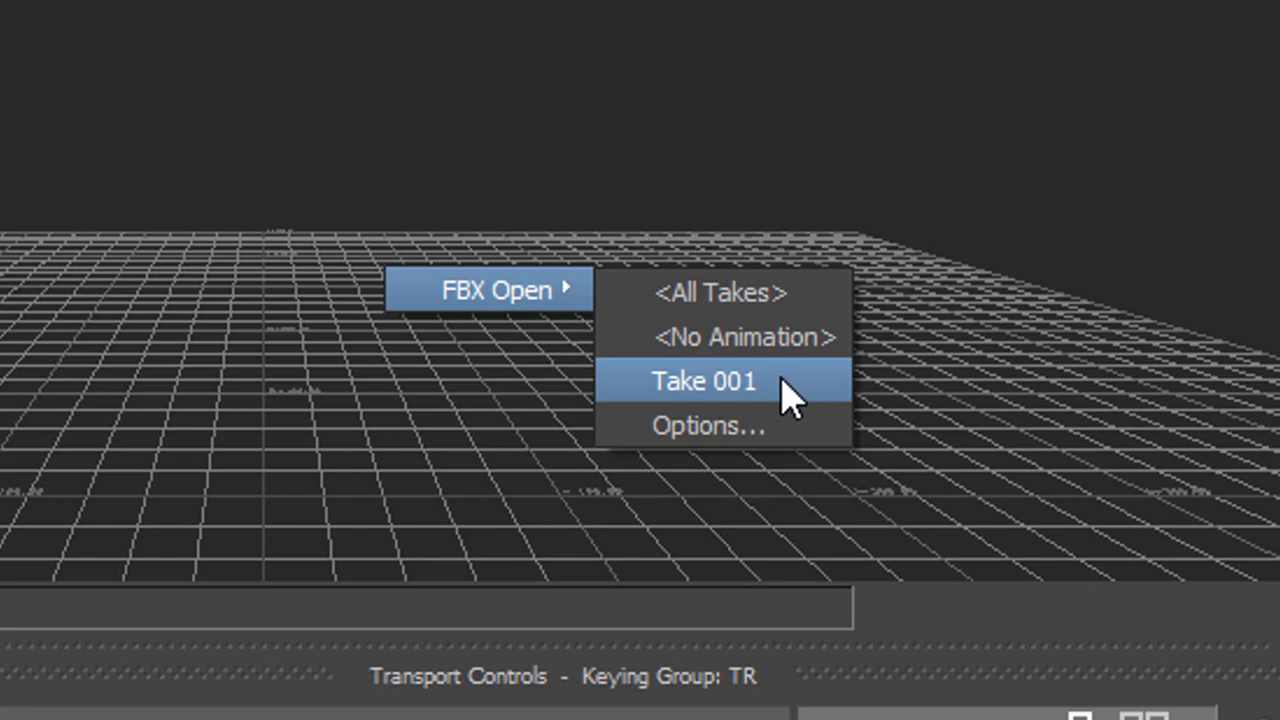
- Load the Aragor character with <All Takes> from the FBX Open prompt
left_click(768, 294)
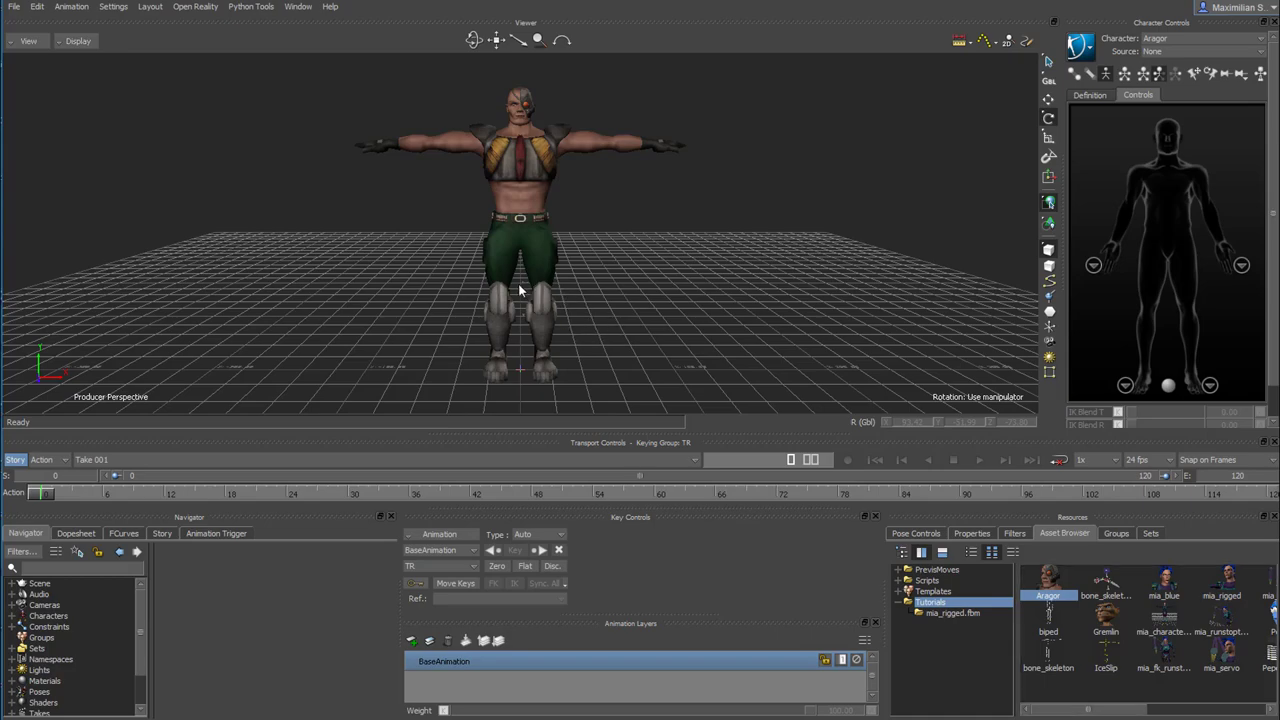
mouse_move(519, 290)
middle_mouse_down()
mouse_move(617, 282)
mouse_move(517, 320)
mouse_move(507, 303)
mouse_move(637, 297)
mouse_move(626, 337)
mouse_move(545, 305)
mouse_move(522, 322)
mouse_move(610, 305)
mouse_move(548, 307)
mouse_move(693, 318)
mouse_move(528, 318)
middle_mouse_up()
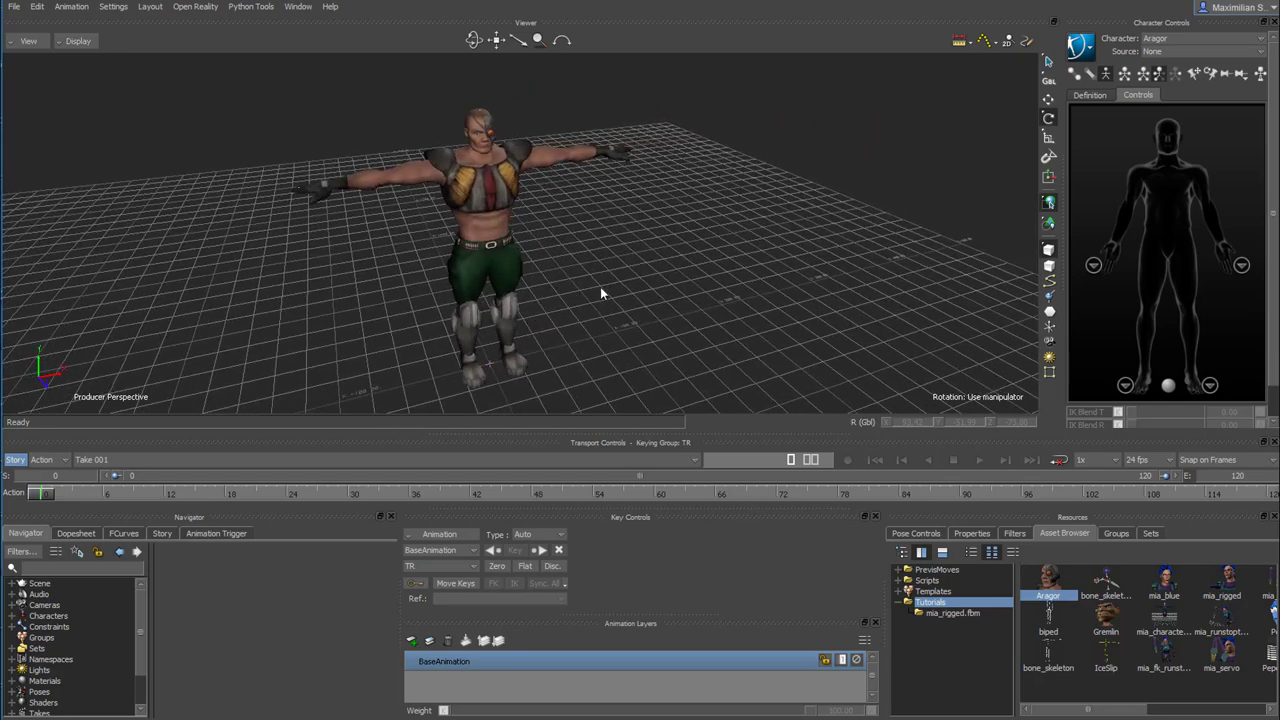
mouse_move(600, 293)
middle_mouse_down()
mouse_move(357, 343)
mouse_move(714, 297)
mouse_move(563, 319)
mouse_move(586, 286)
mouse_move(612, 311)
middle_mouse_up()
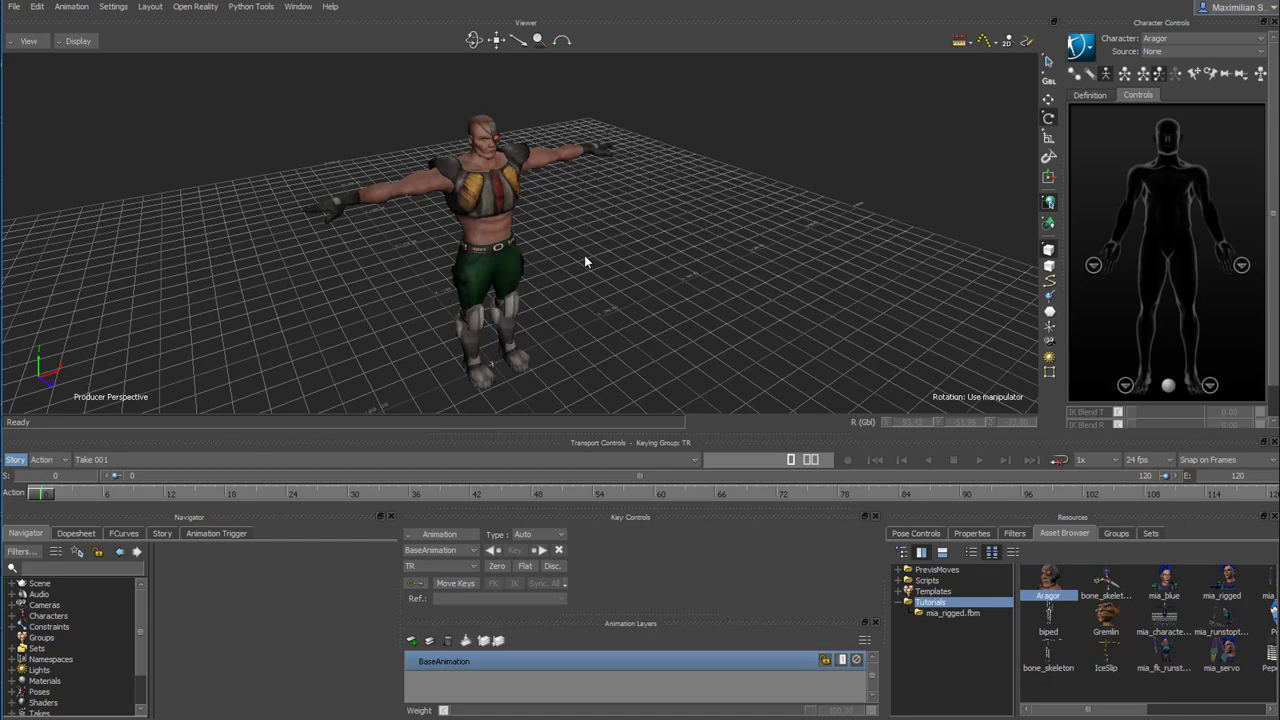
mouse_move(580, 292)
left_mouse_down()
mouse_move(663, 257)
mouse_move(635, 299)
mouse_move(591, 286)
mouse_move(611, 286)
mouse_move(607, 298)
left_mouse_up()
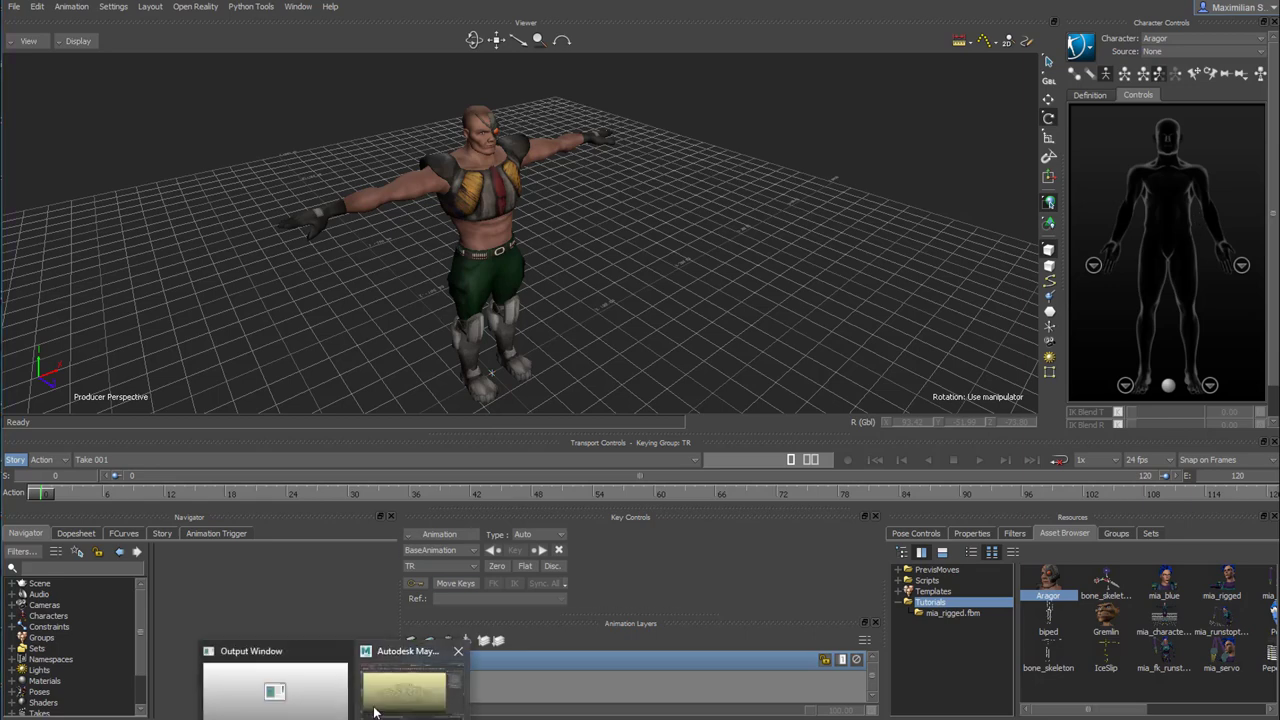
- Switch to Maya and show the Human IK character tools panel
left_click(377, 710)
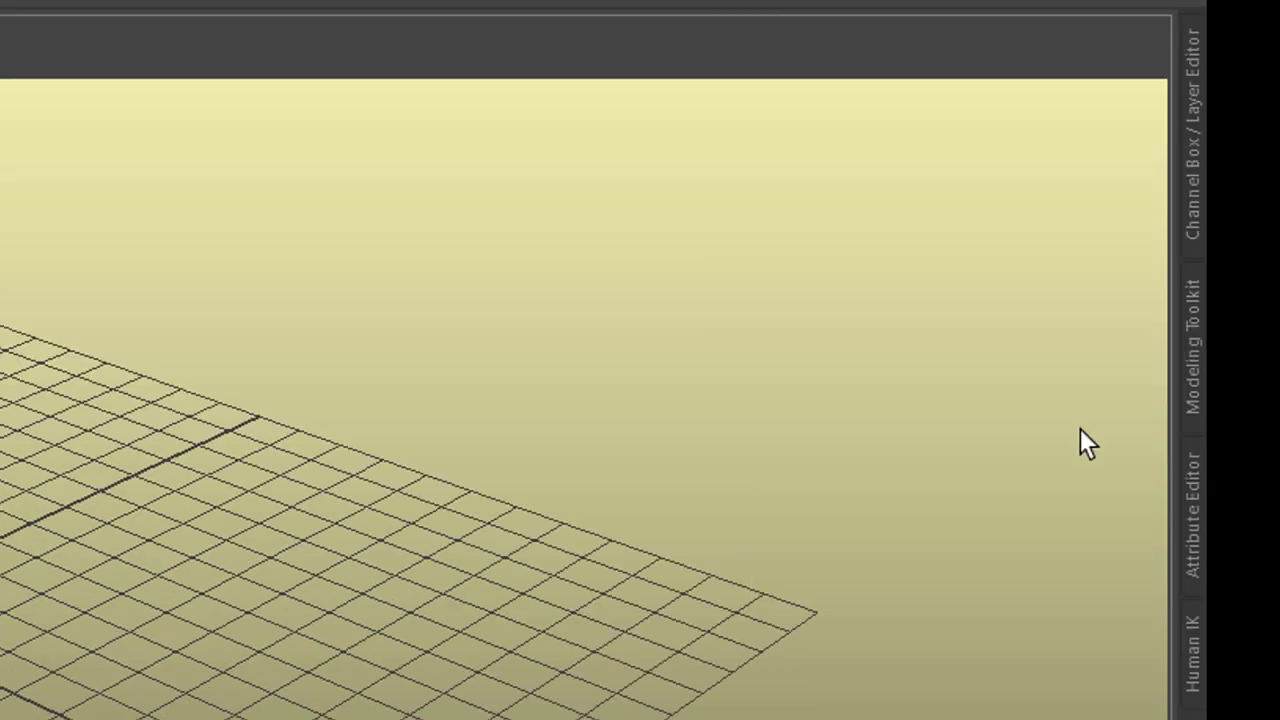
left_click(1192, 650)
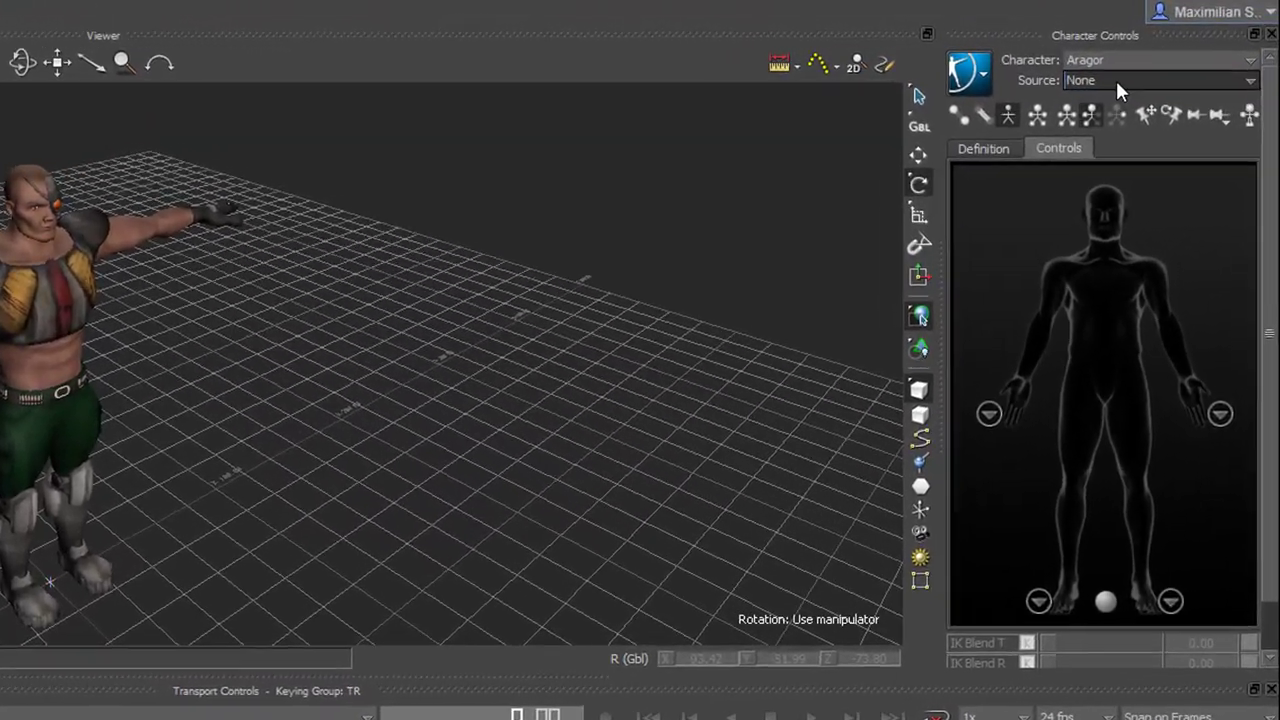
- Set Aragor's input source to Control Rig and create an FK/IK control rig
left_click(1170, 54)
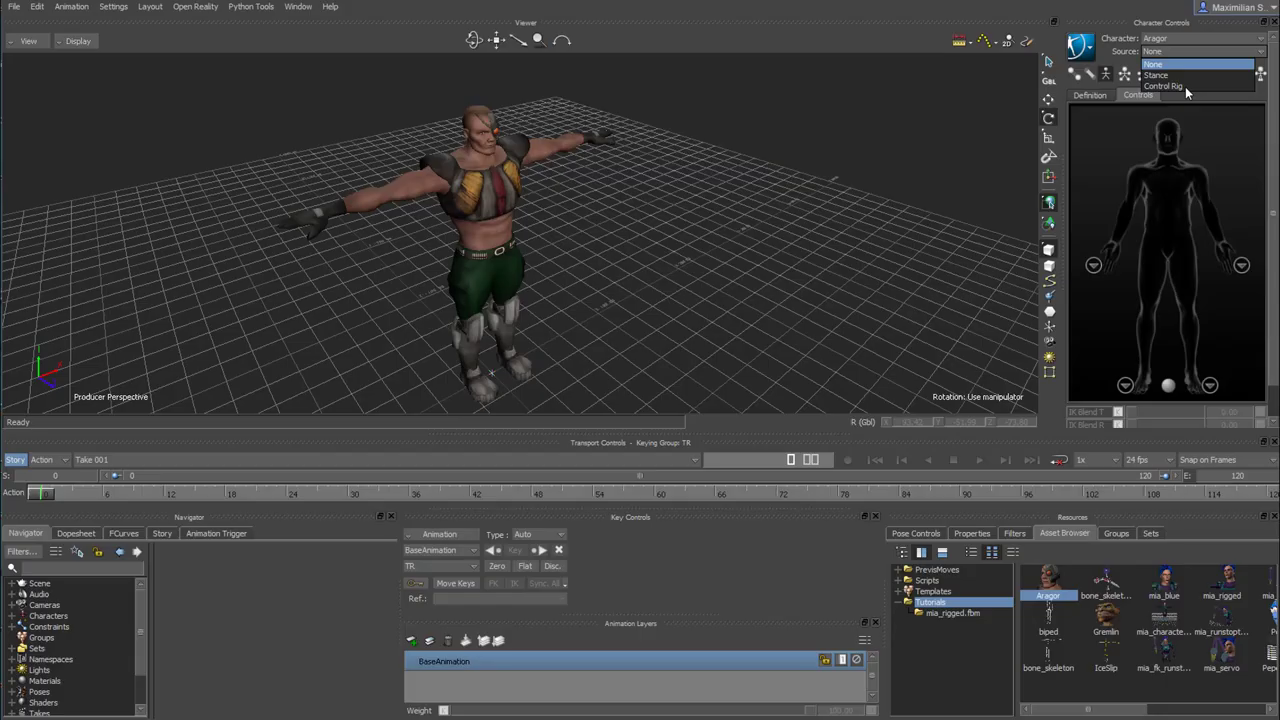
left_click(1185, 86)
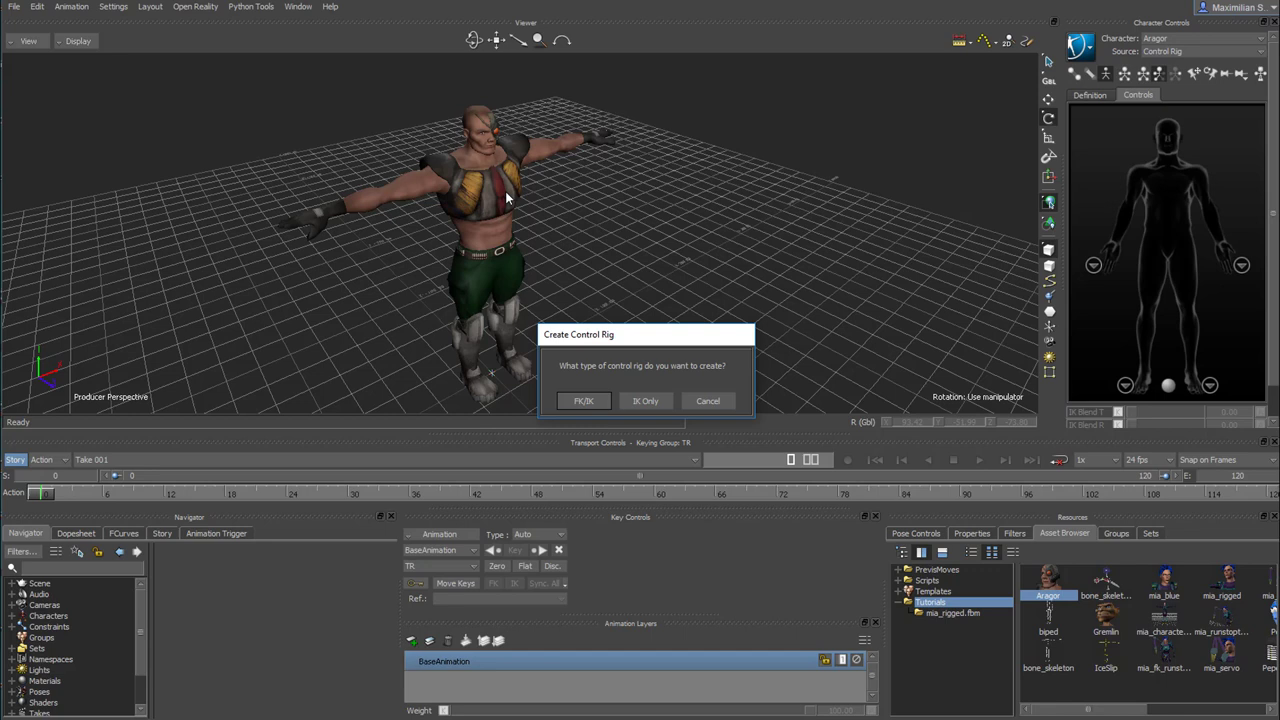
left_click_drag(653, 343, 670, 255)
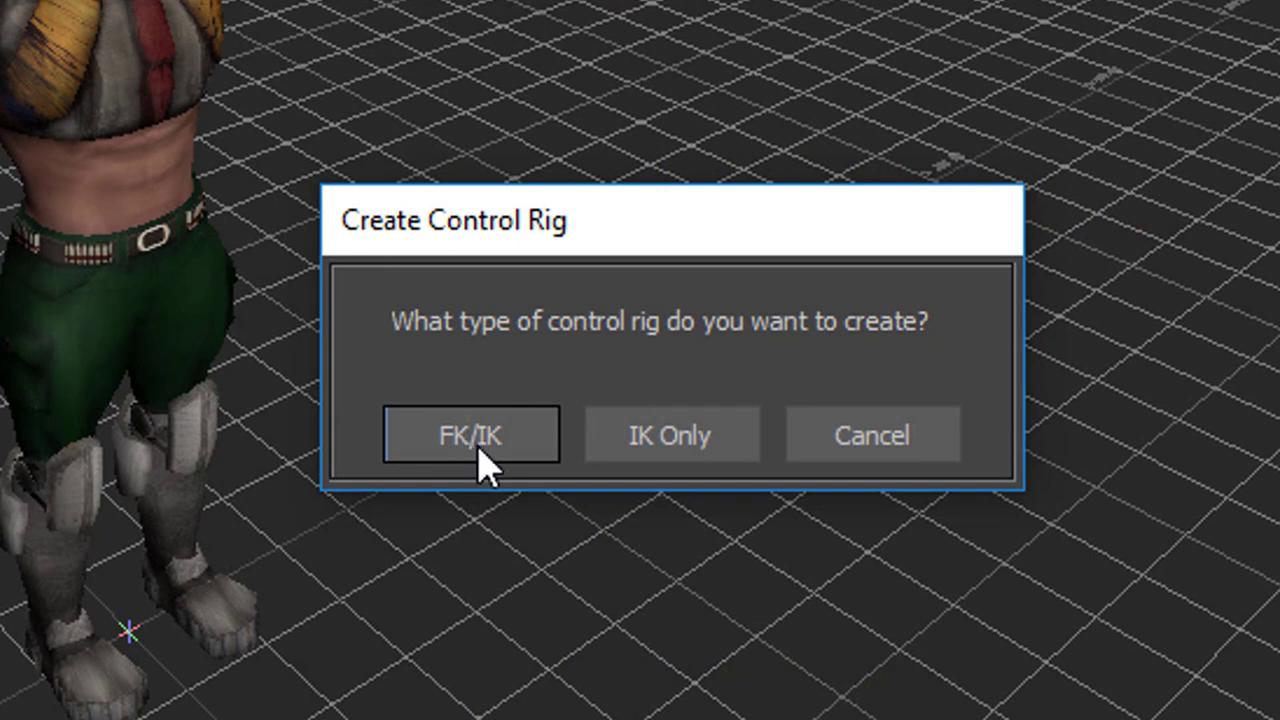
left_click(484, 458)
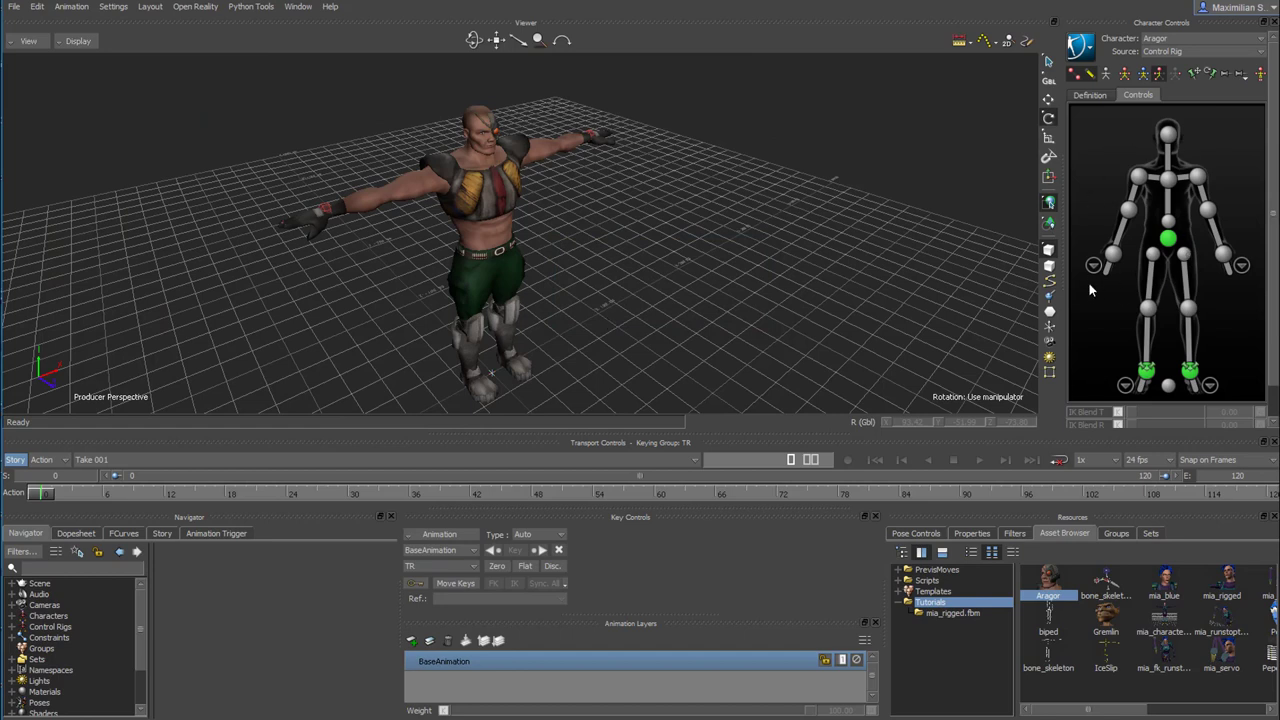
- Tilt, lower and raise Aragor's hips through the hips effector
left_click(1170, 240)
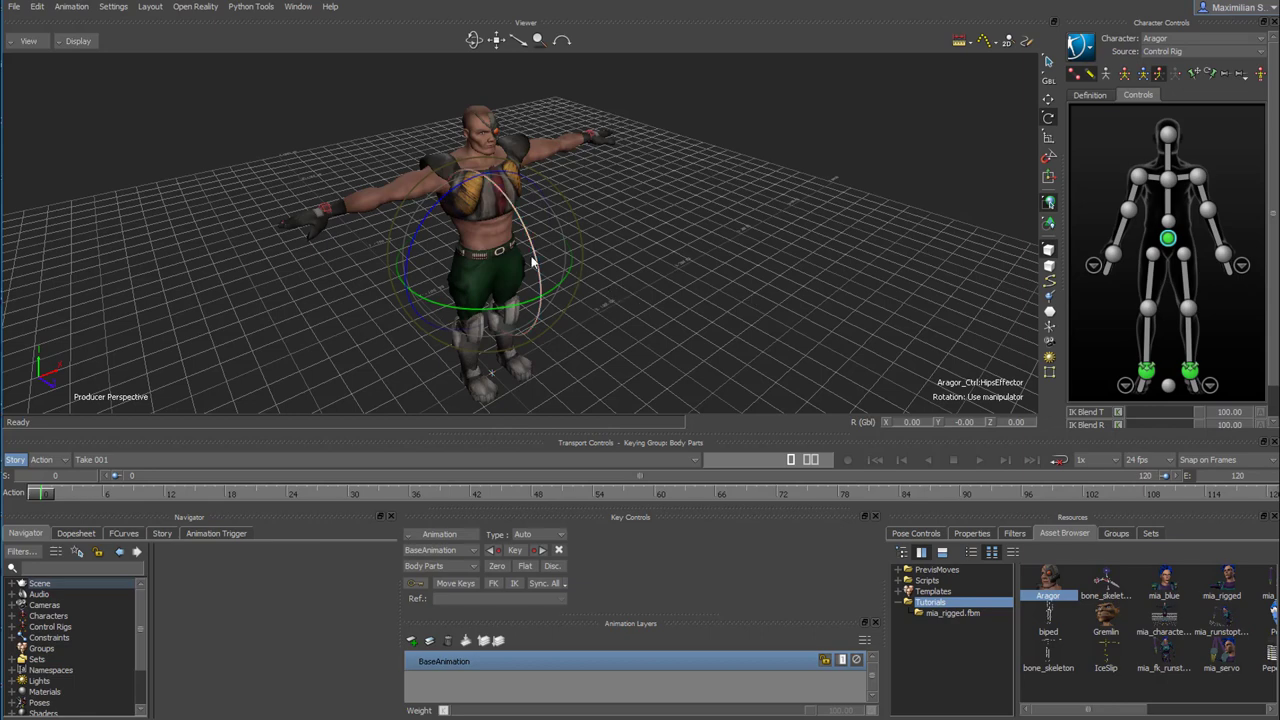
left_click_drag(537, 262, 490, 283)
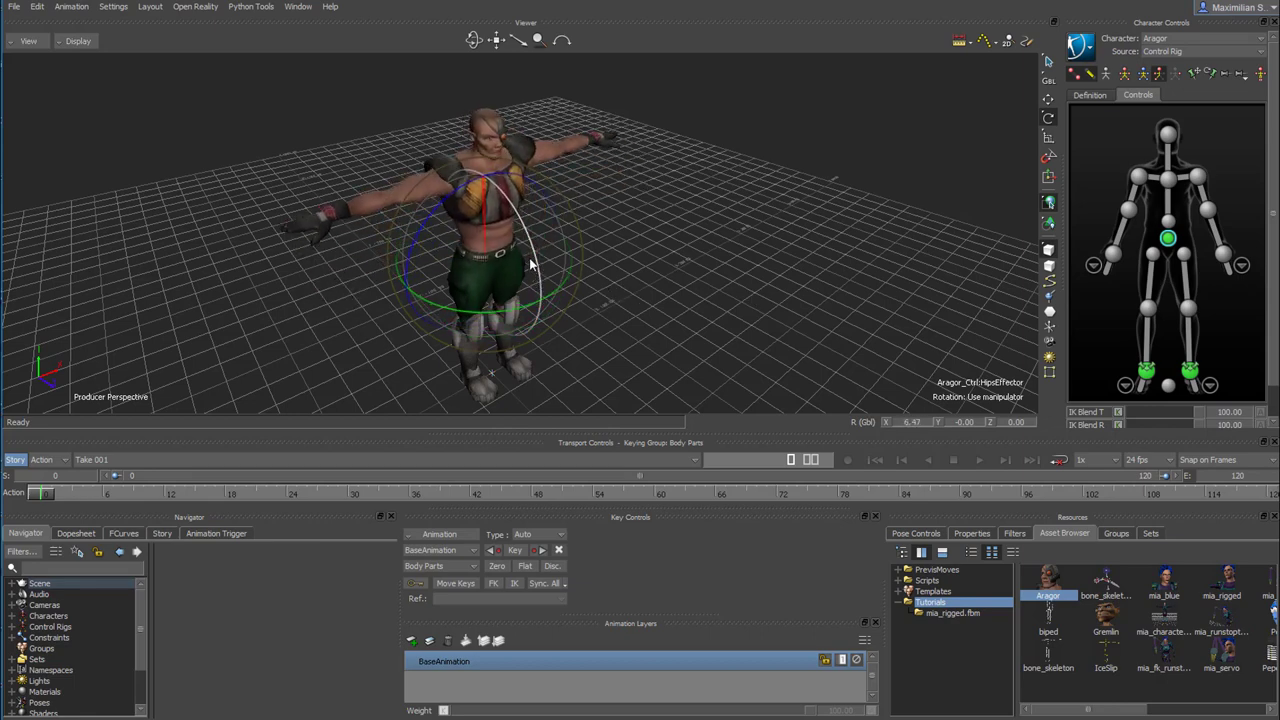
key("t")
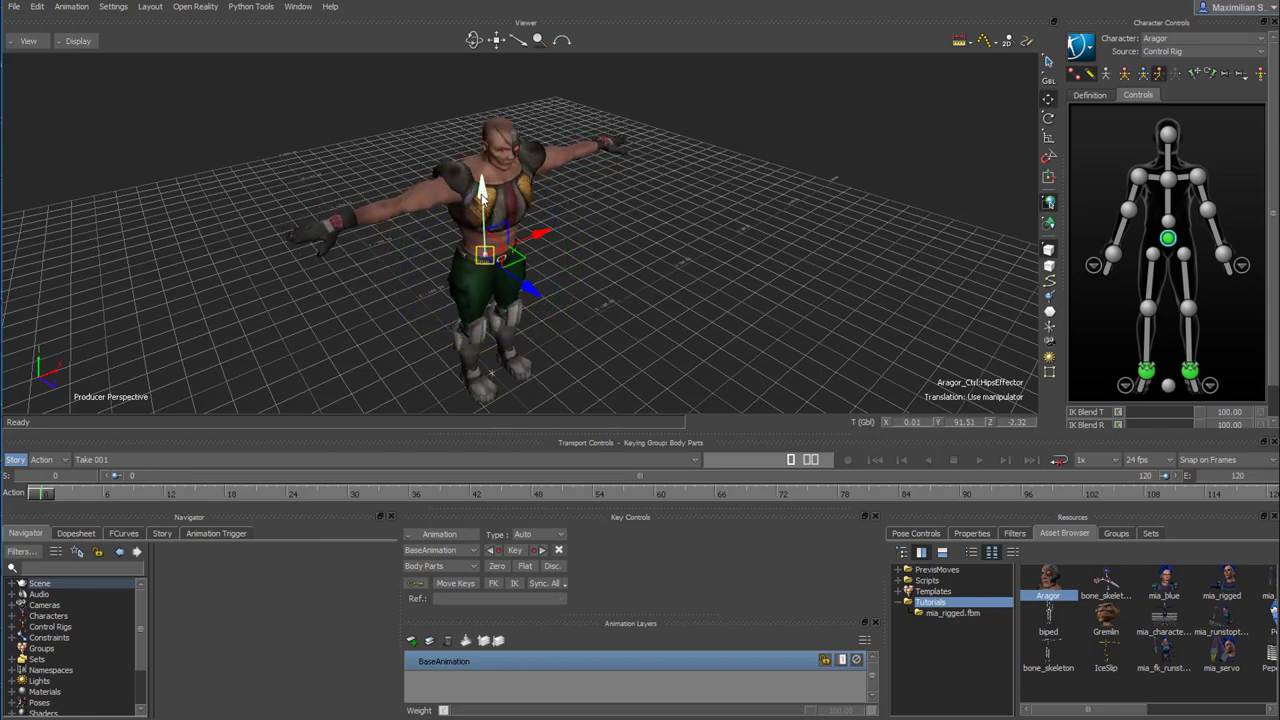
left_click_drag(482, 190, 482, 212)
mouse_move(599, 310)
left_mouse_down("ctrl+shift")
mouse_move(716, 271)
mouse_move(563, 303)
mouse_move(540, 280)
left_mouse_up("ctrl+shift")
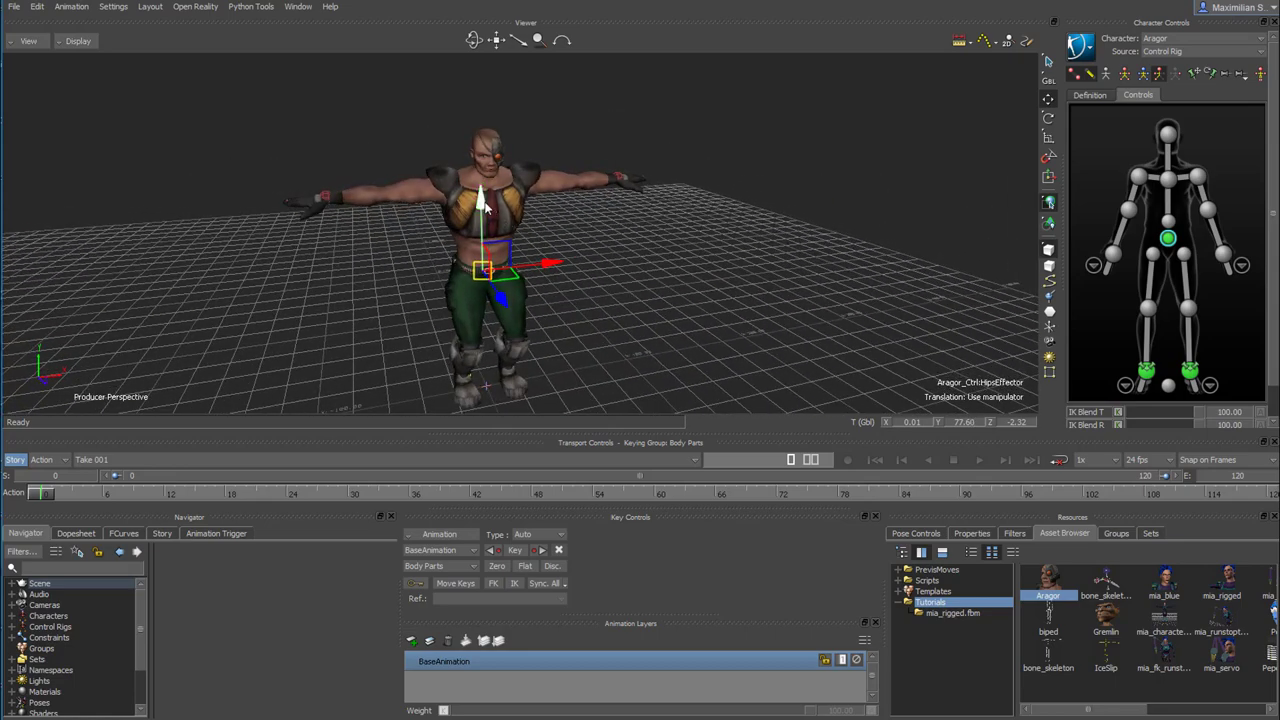
left_click_drag(482, 196, 485, 191)
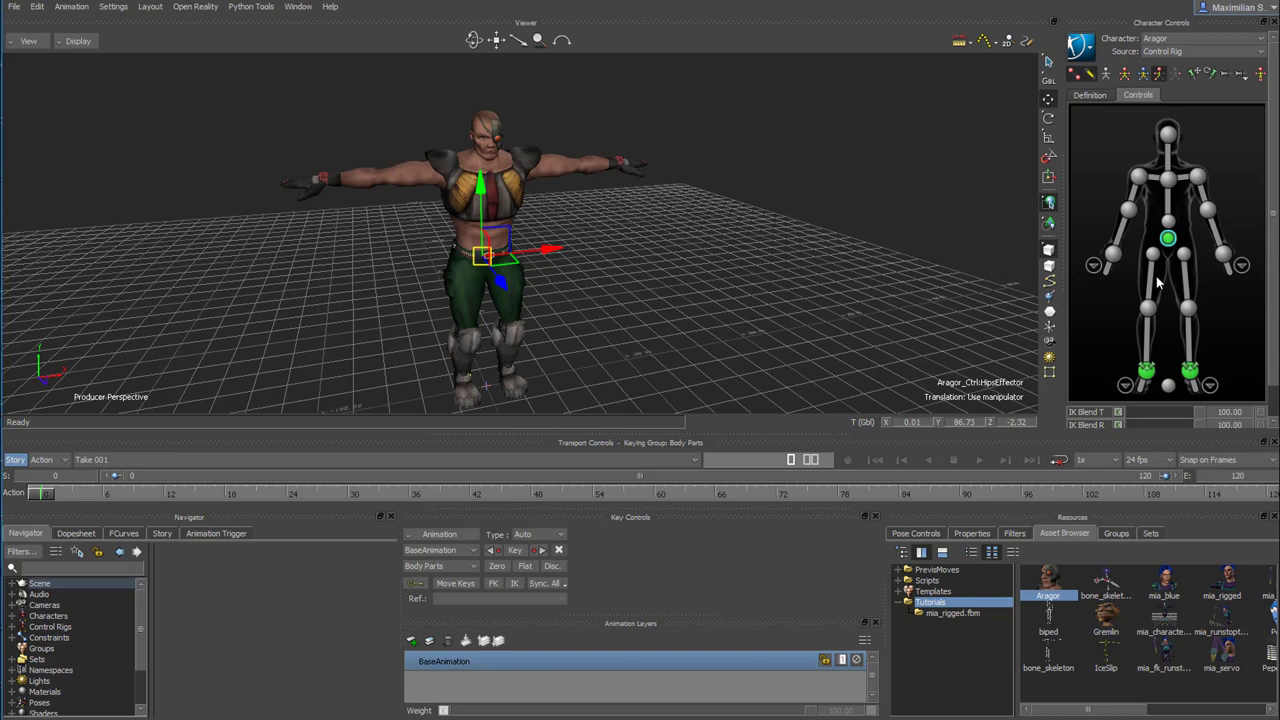
- Bring the right hand down in front of the body with the forearm level
left_click(1117, 257)
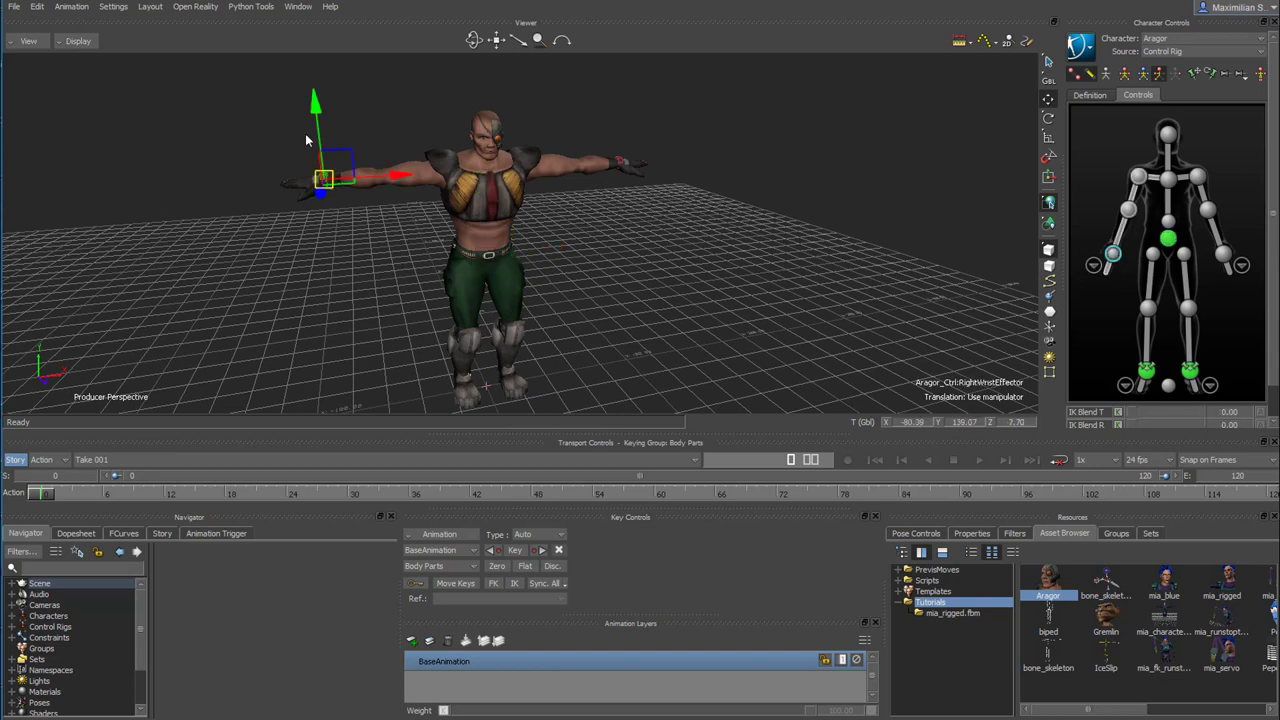
left_click_drag(316, 130, 362, 218)
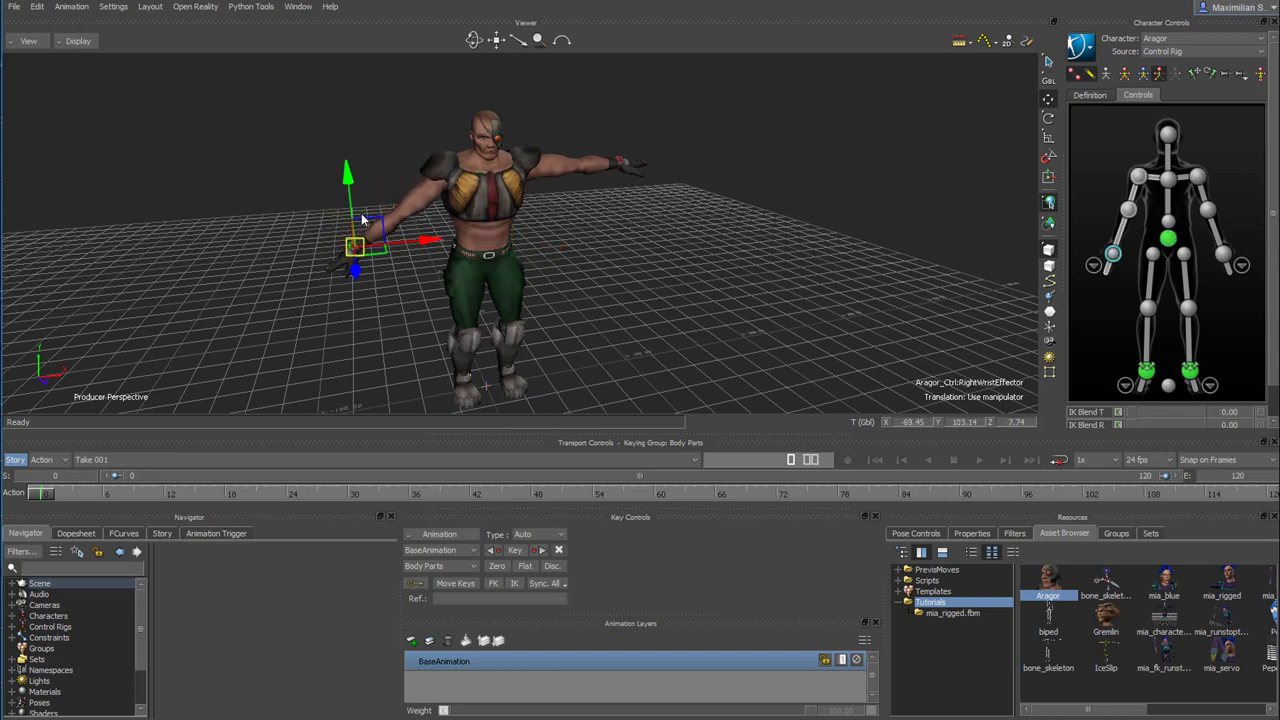
left_click_drag(440, 247, 499, 255)
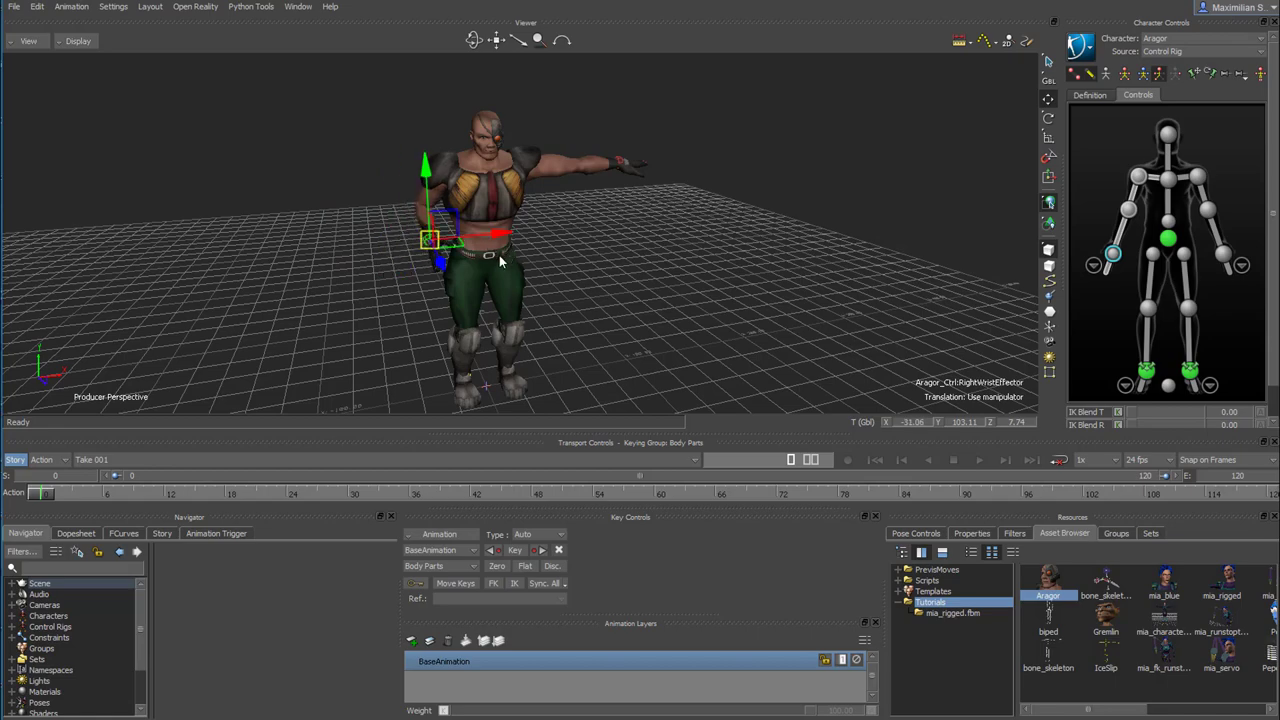
left_click_drag(421, 301, 536, 320, "ctrl+shift")
left_click_drag(620, 280, 660, 280)
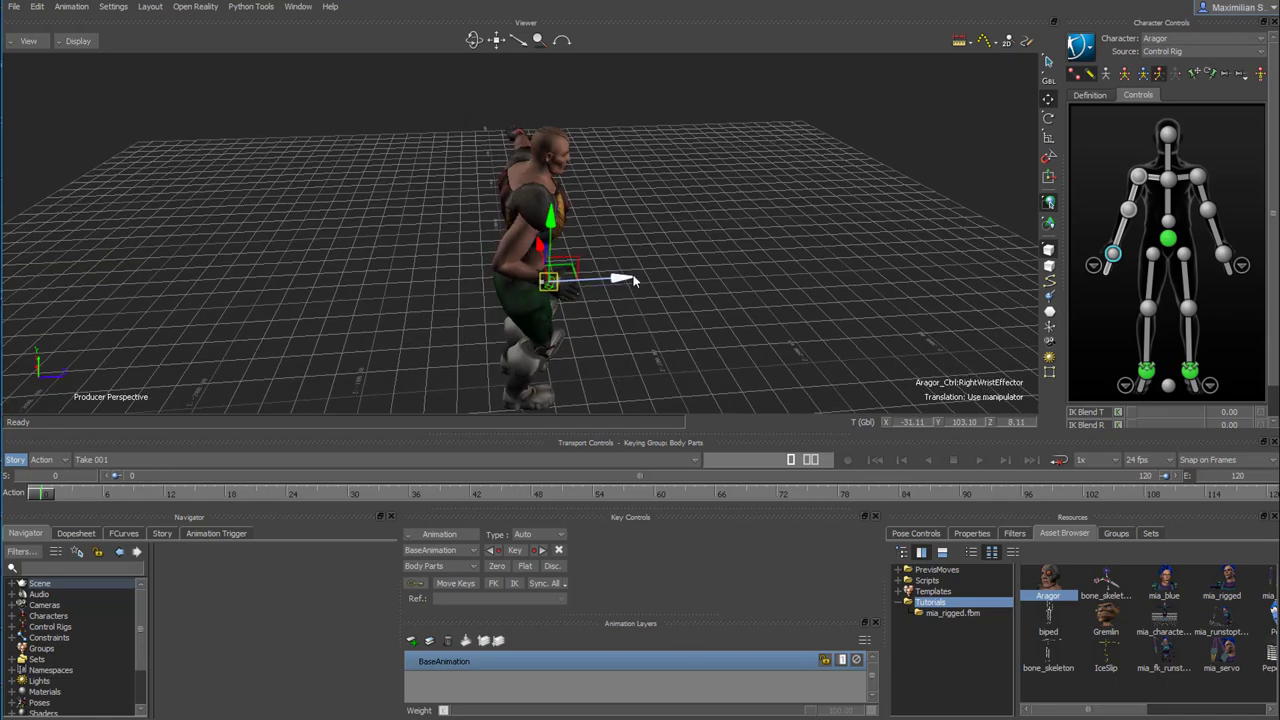
mouse_move(570, 225)
left_mouse_down()
mouse_move(572, 250)
mouse_move(508, 297)
left_mouse_up()
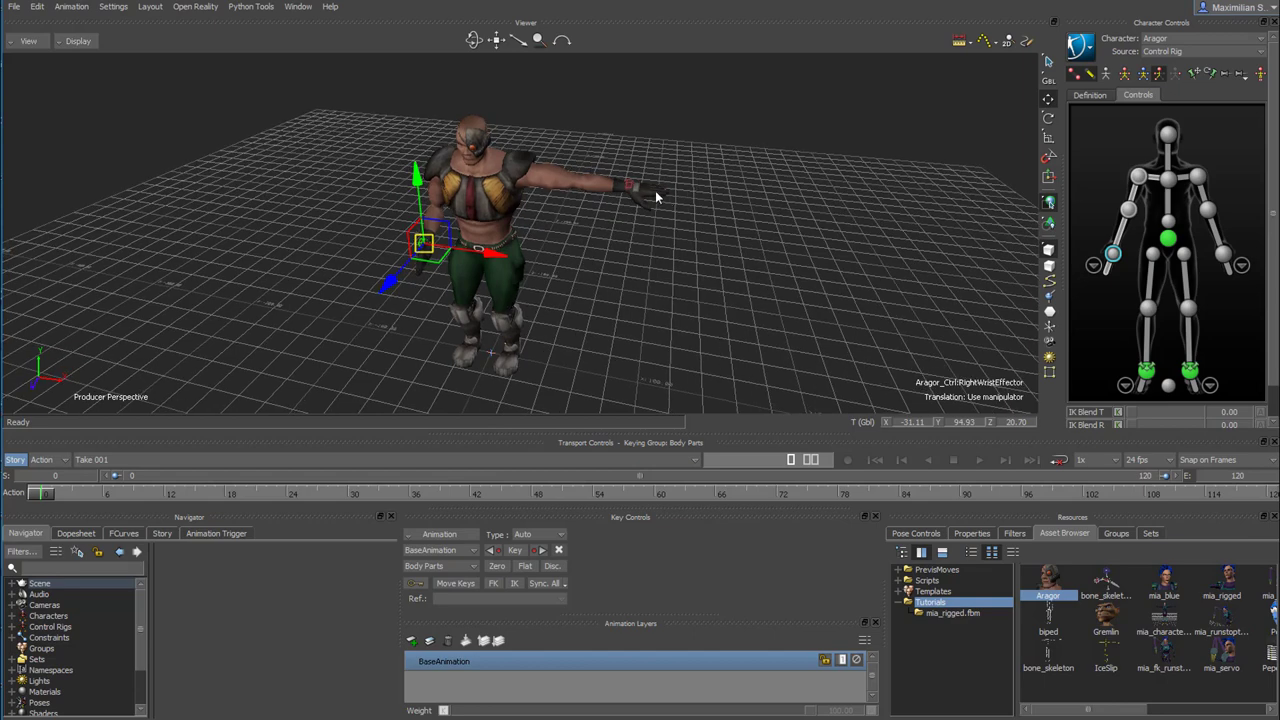
- Rotate the left hand at the wrist, then view the whole character
left_click(1224, 256)
left_click_drag(735, 270, 683, 286, "ctrl+shift")
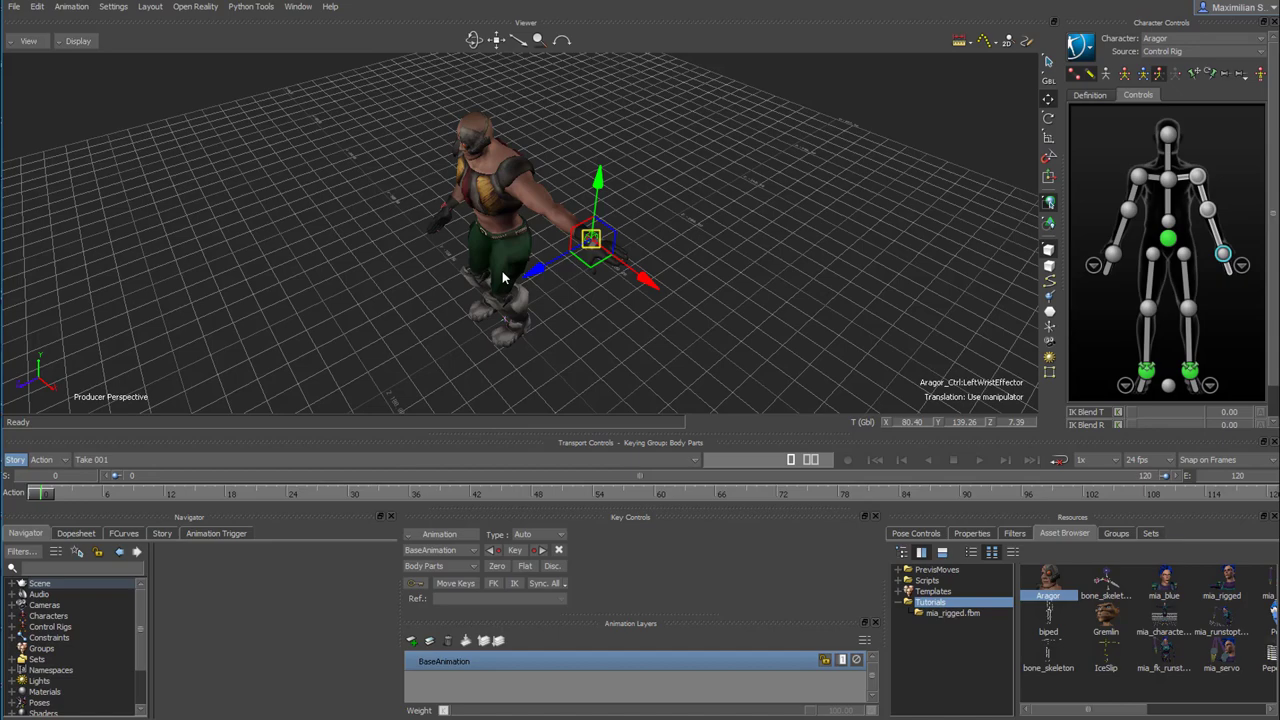
scroll(681, 254, "up", 5)
scroll(681, 254, "down", 5)
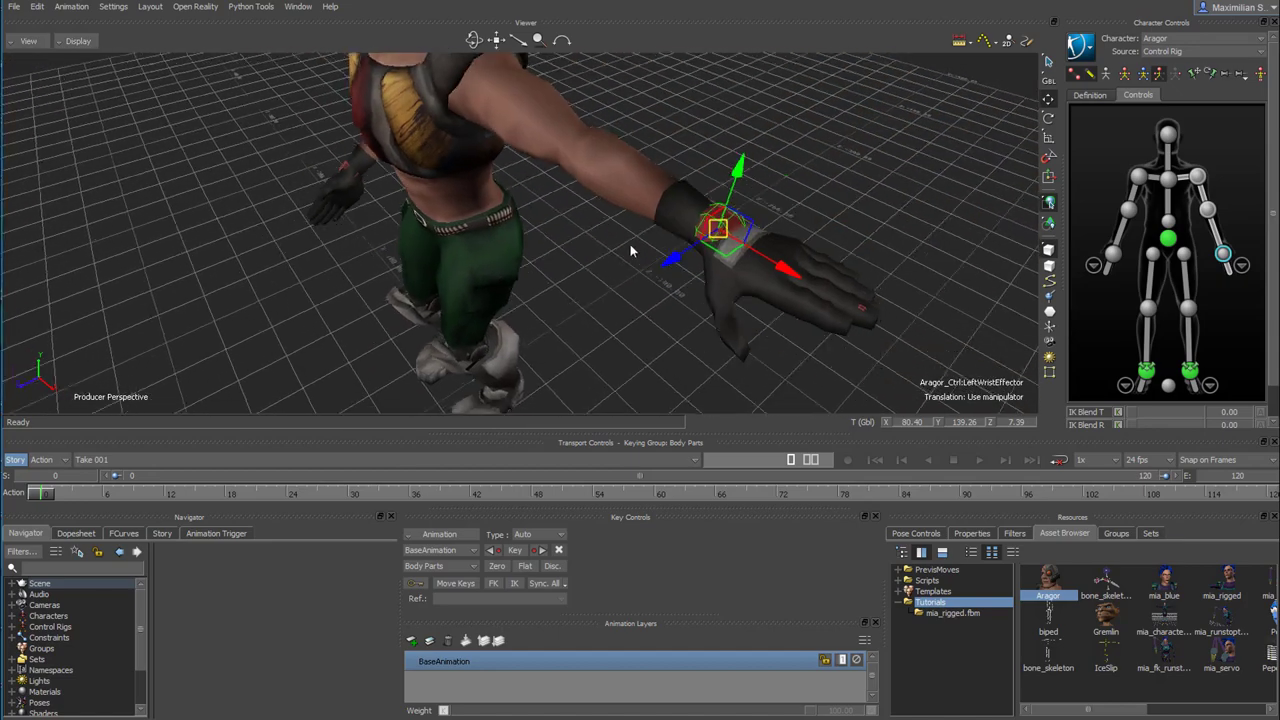
left_click_drag(681, 254, 588, 245, "ctrl+shift")
key("e")
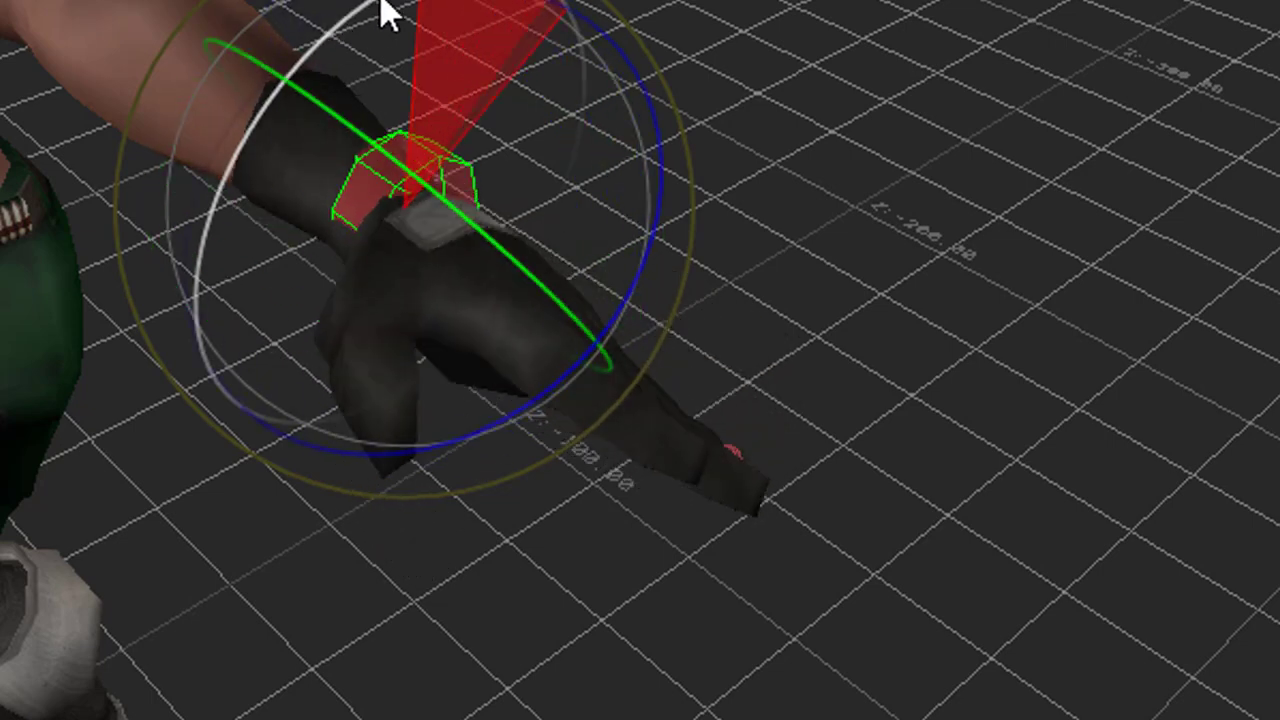
left_click_drag(290, 95, 429, 3)
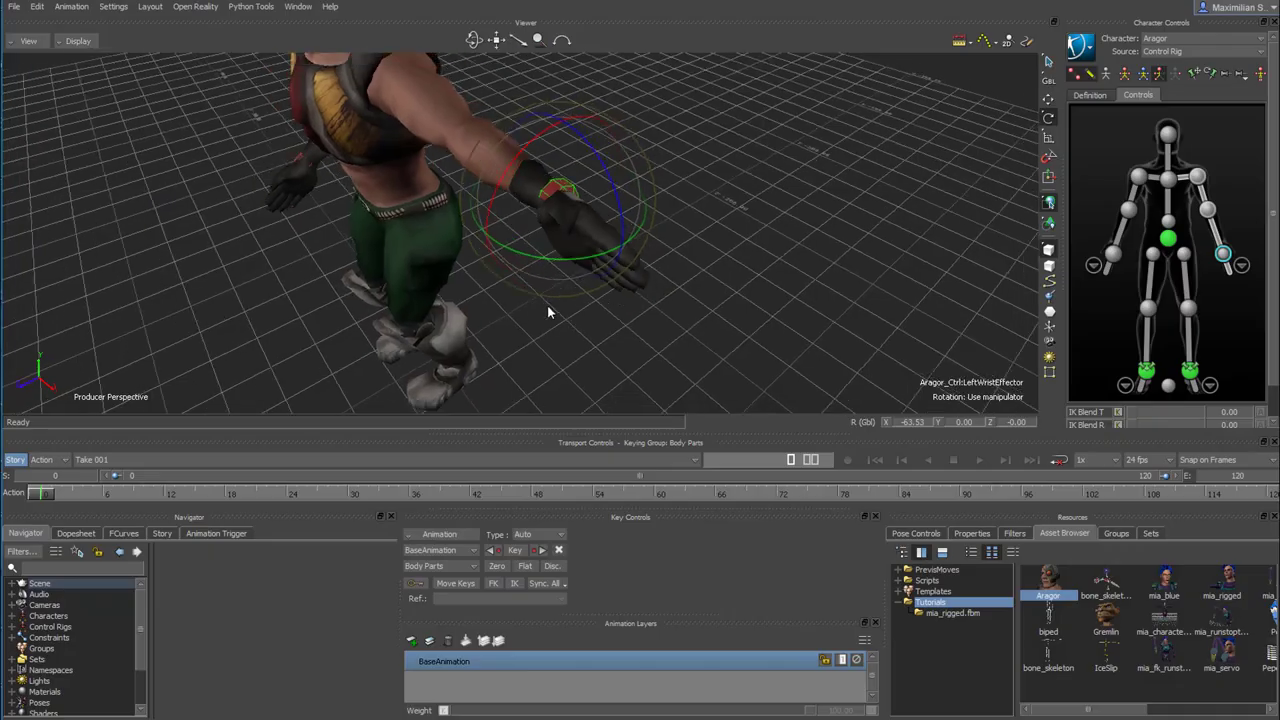
left_click_drag(547, 305, 314, 309, "ctrl+shift")
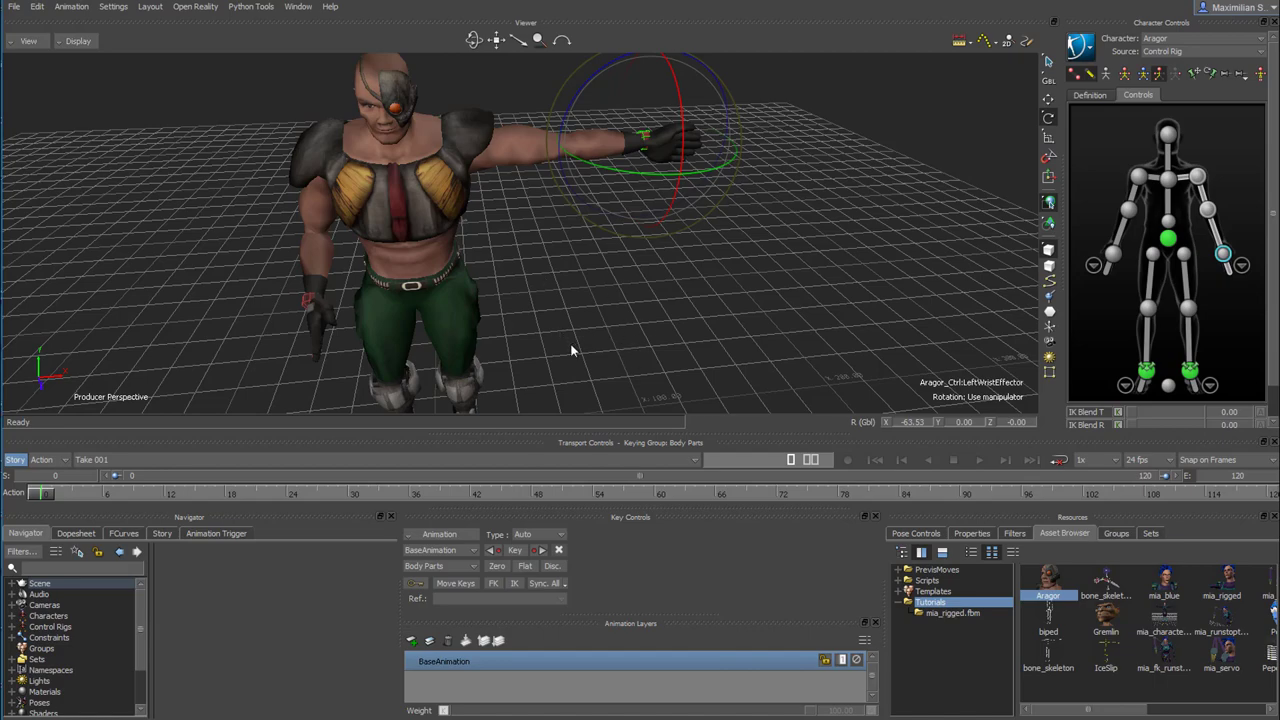
left_click_drag(722, 308, 559, 359, "ctrl")
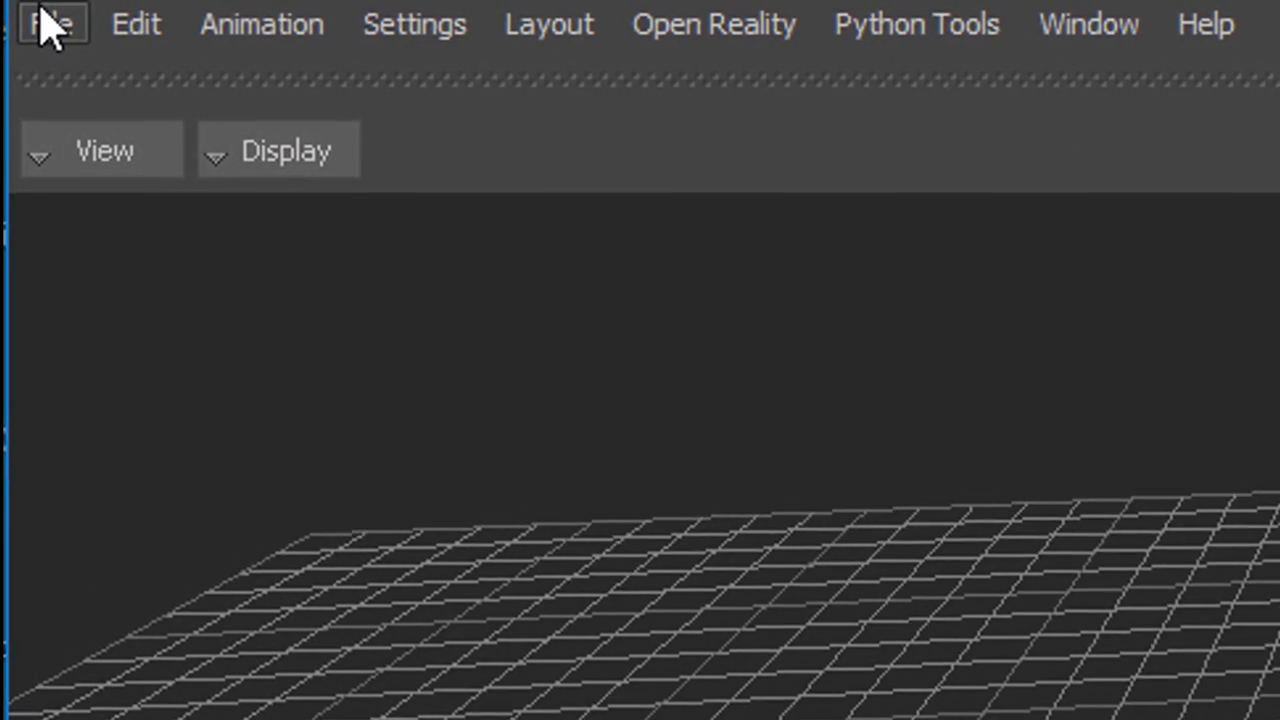
- Send the posed Aragor scene to Maya with Send to Maya > Send as New Scene
left_click(47, 24)
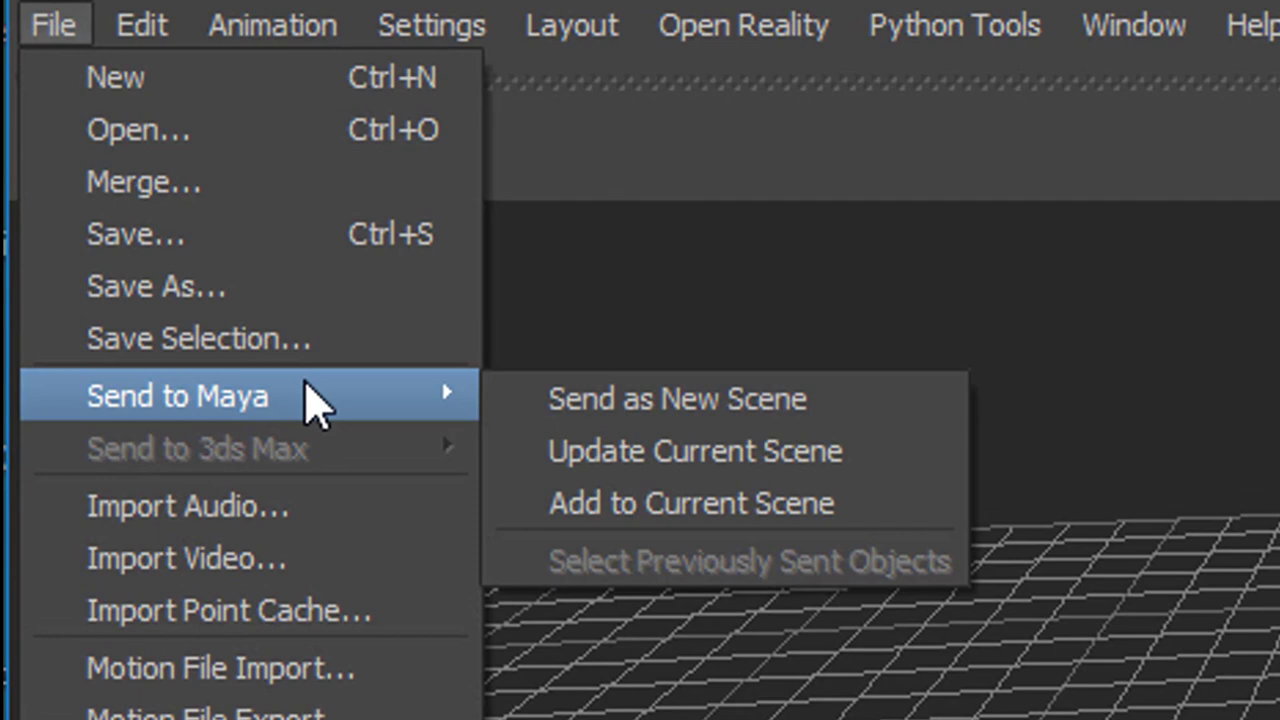
mouse_move(47, 104)
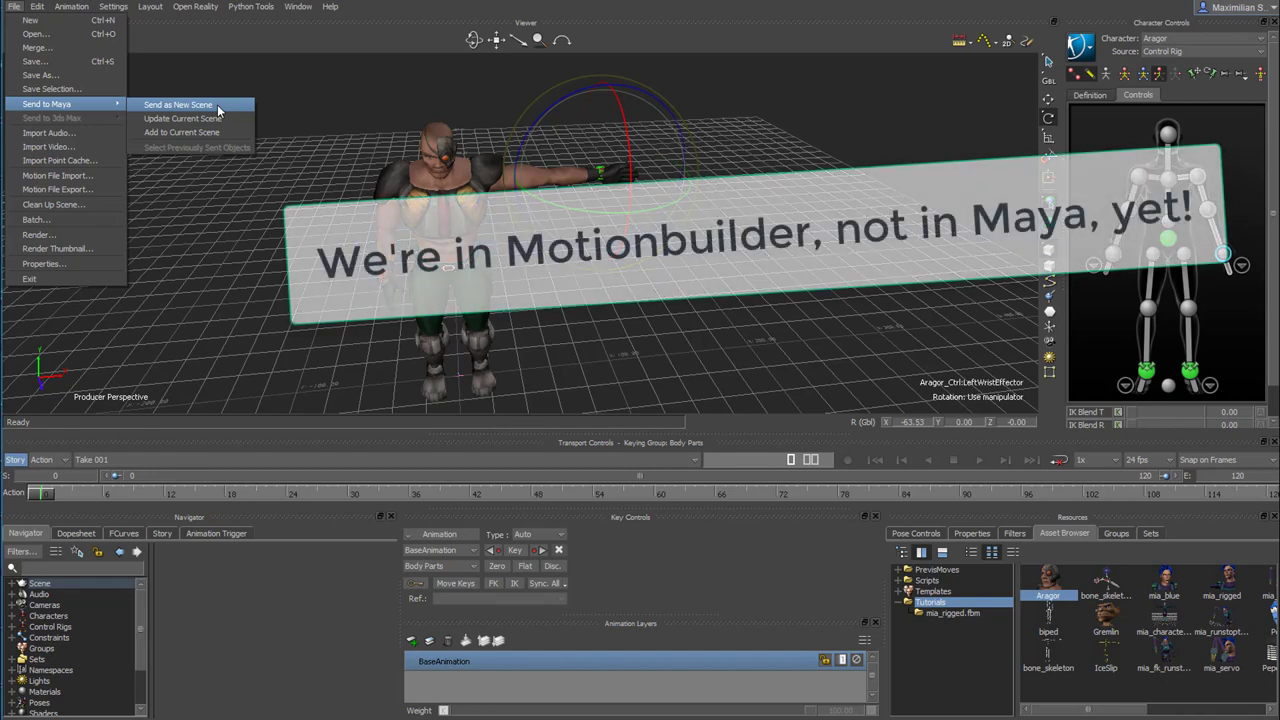
left_click(218, 106)
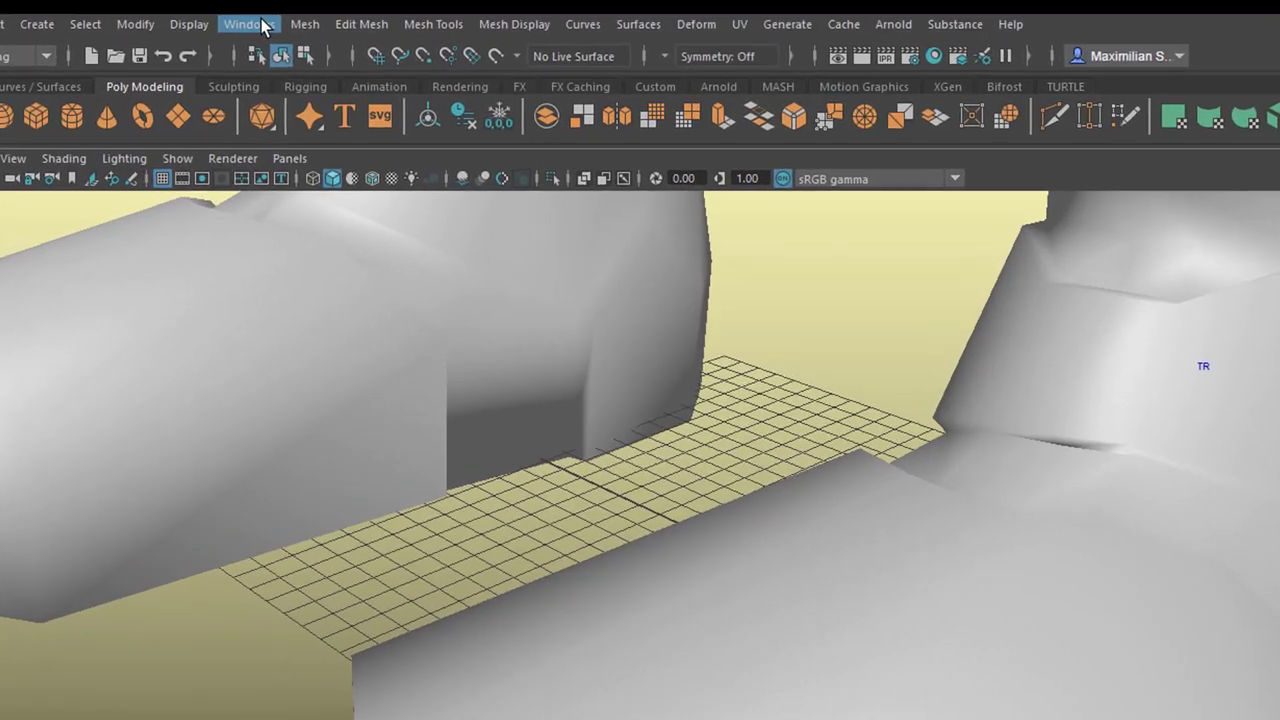
- Set Maya's linear working unit to meter in Preferences and save
left_click(240, 14)
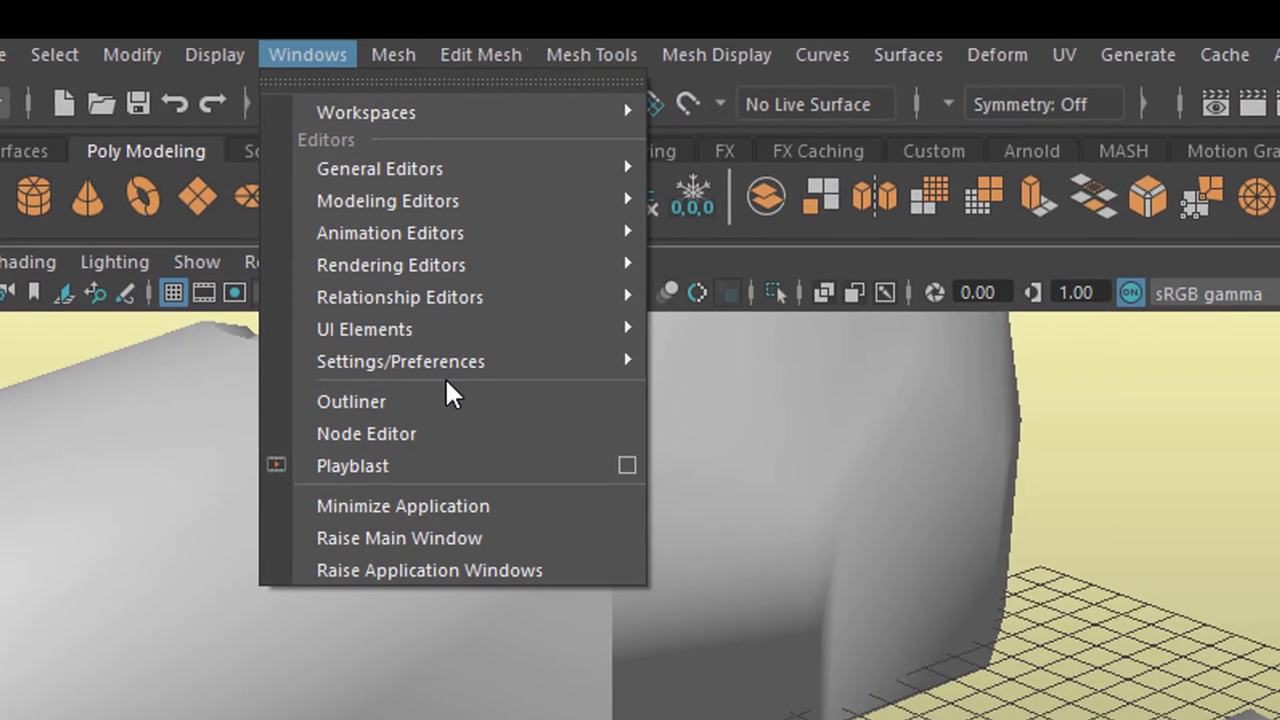
mouse_move(412, 380)
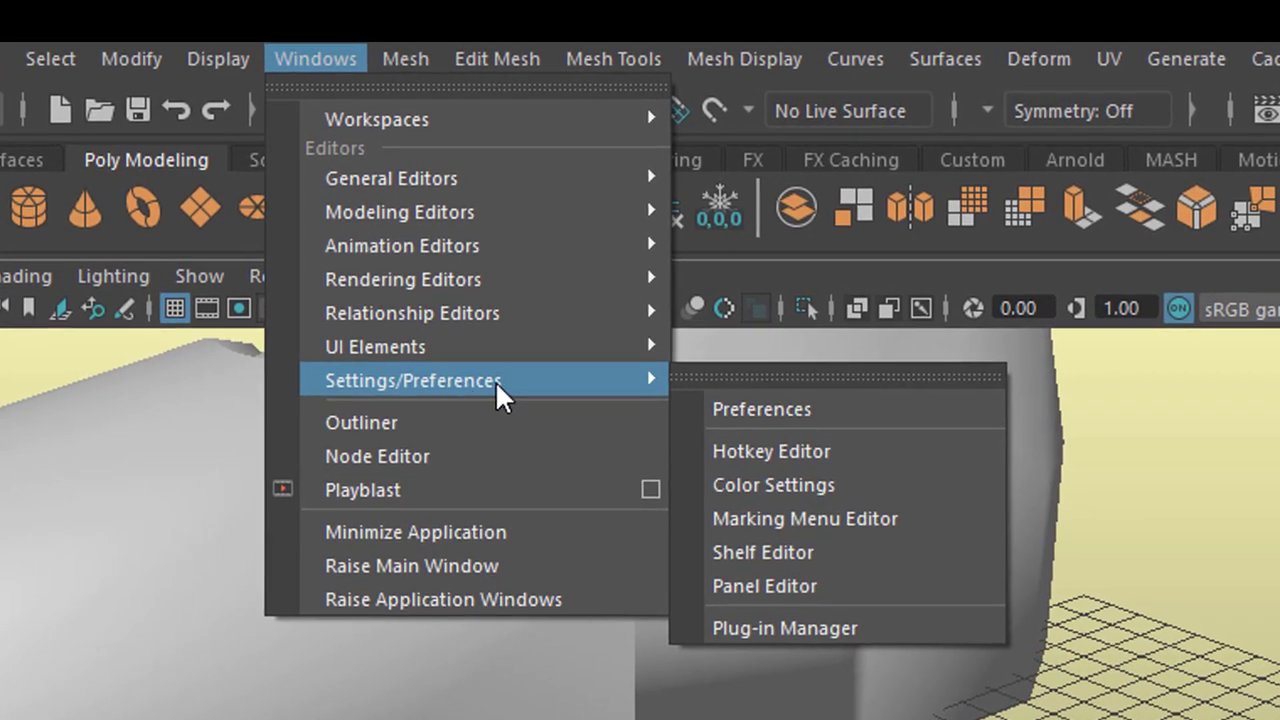
left_click(731, 402)
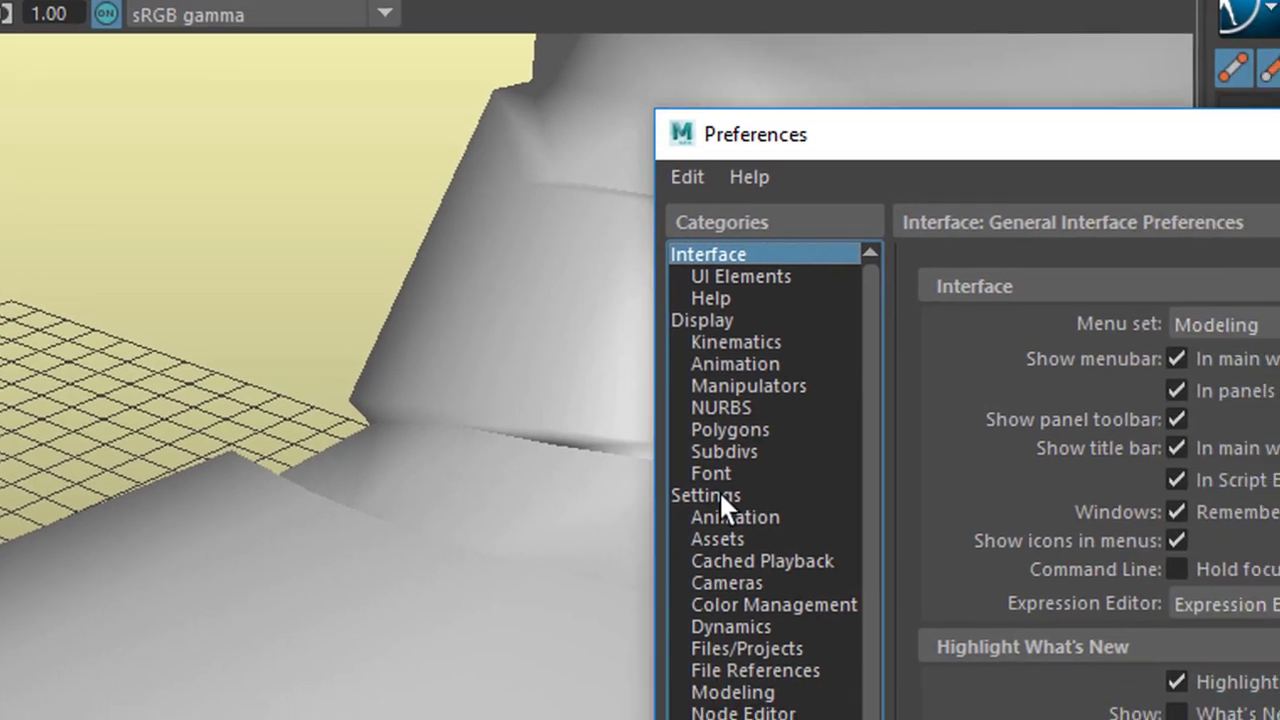
left_click(496, 437)
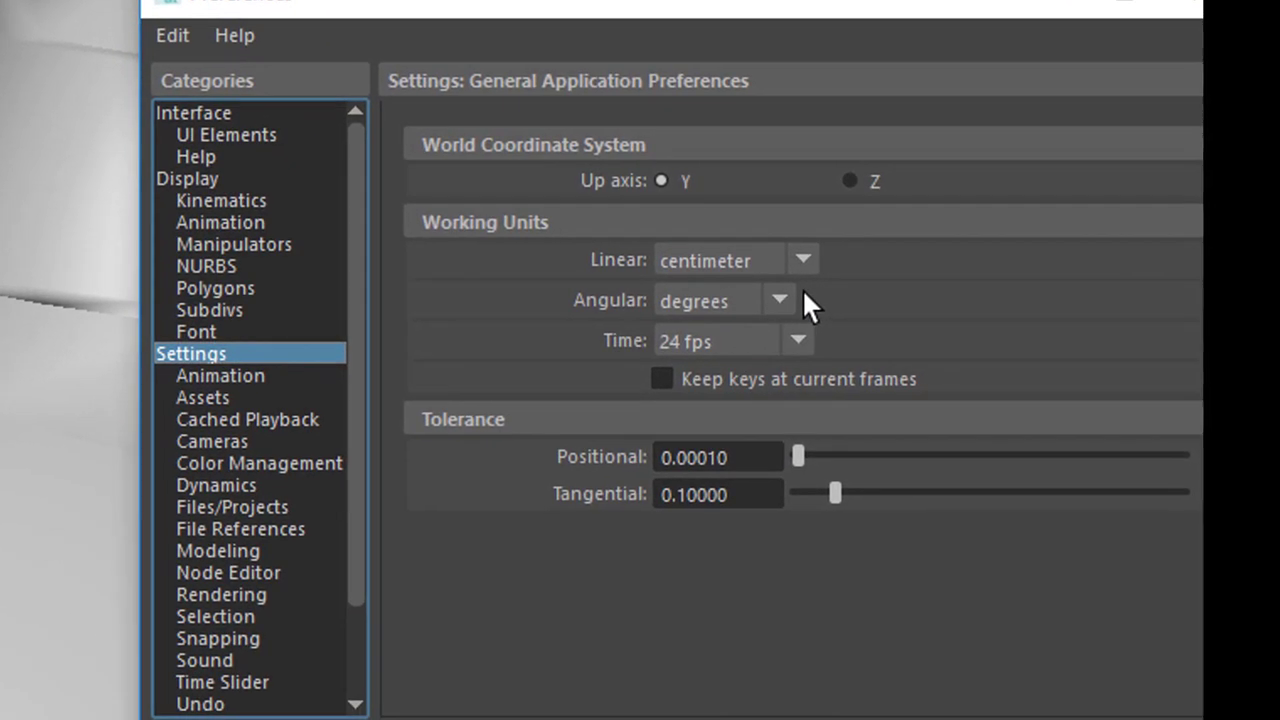
left_click(810, 256)
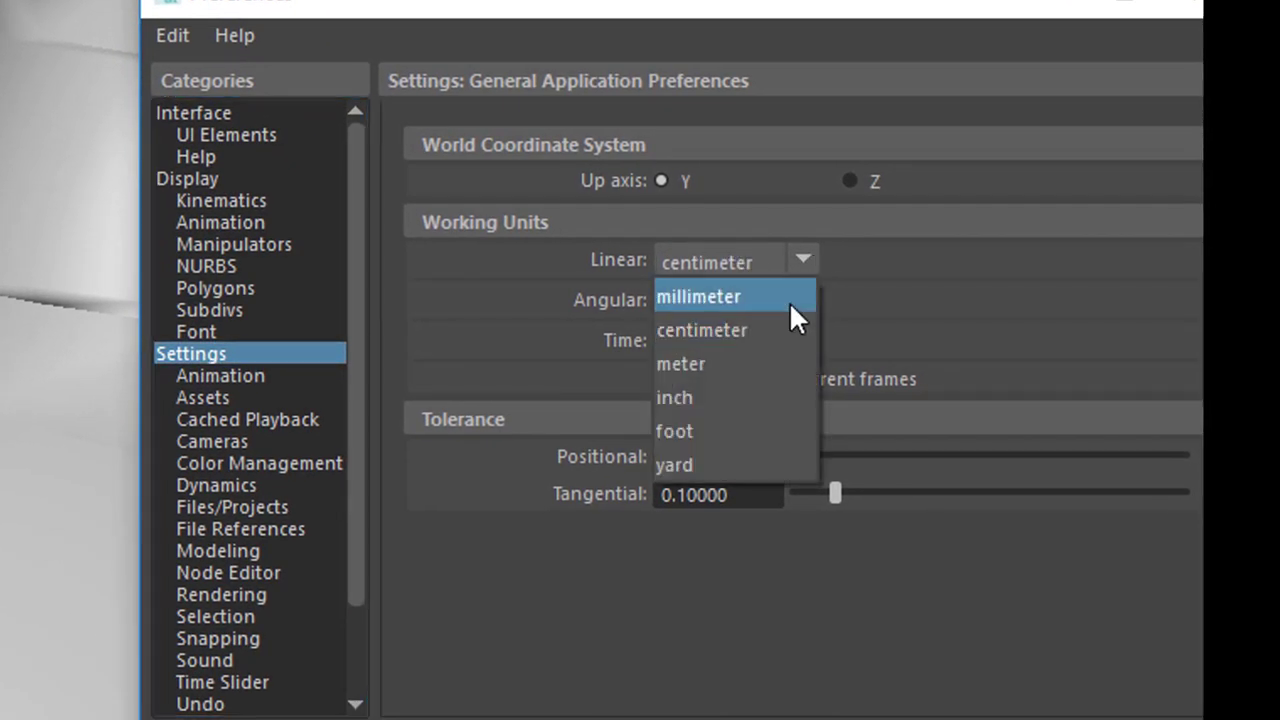
left_click(767, 362)
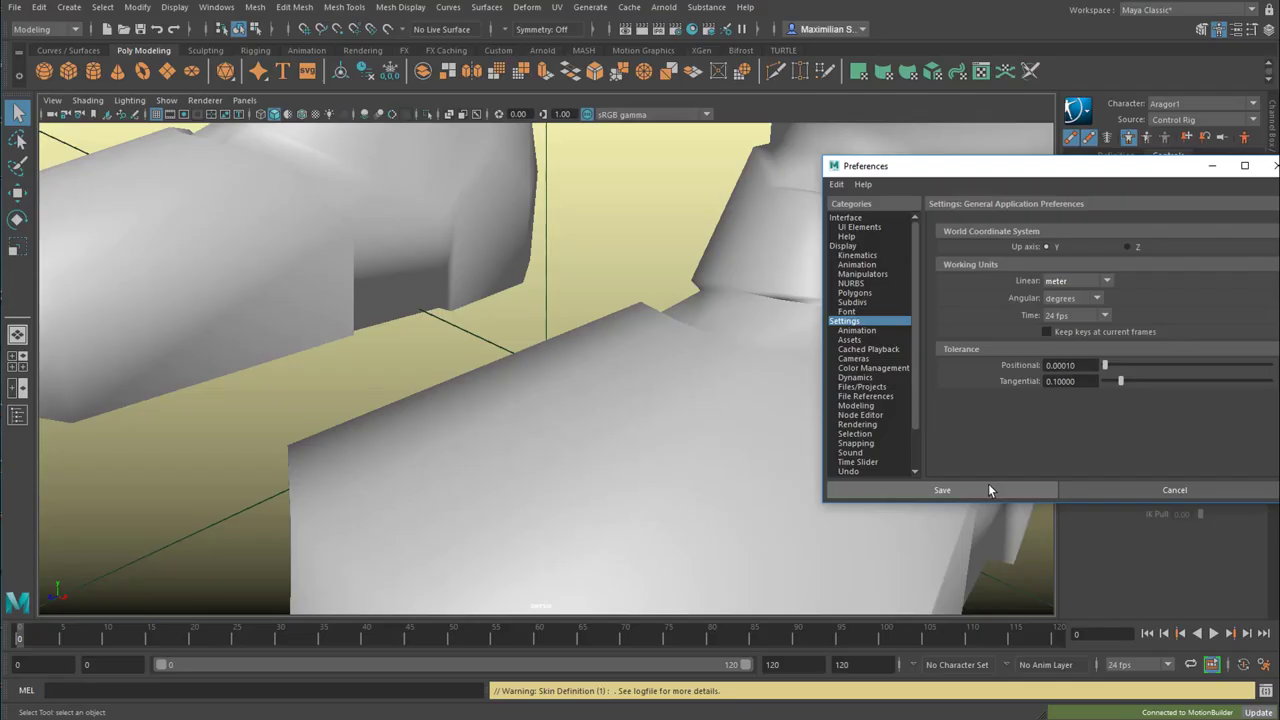
left_click(988, 483)
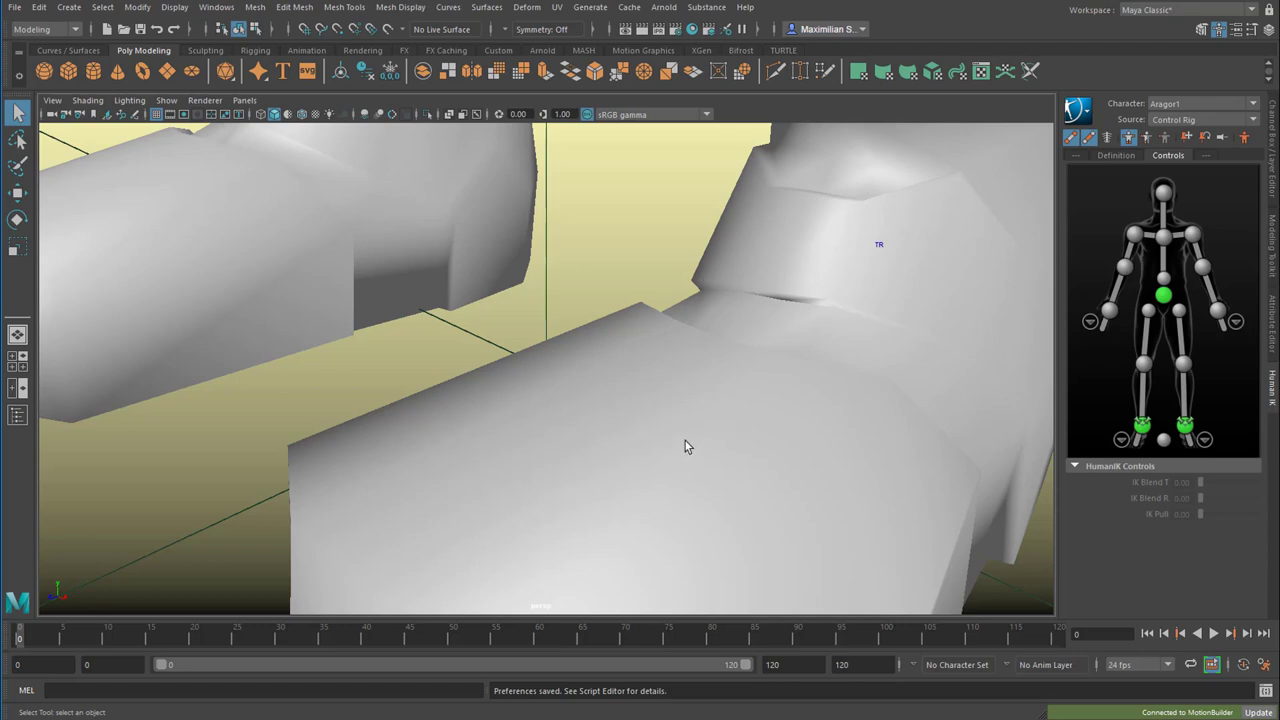
- Frame Aragor1, select the gun barrel and body in its hand, and delete them
key("f")
right_click_drag(522, 460, 719, 461, "alt")
left_click_drag(719, 461, 737, 423, "alt")
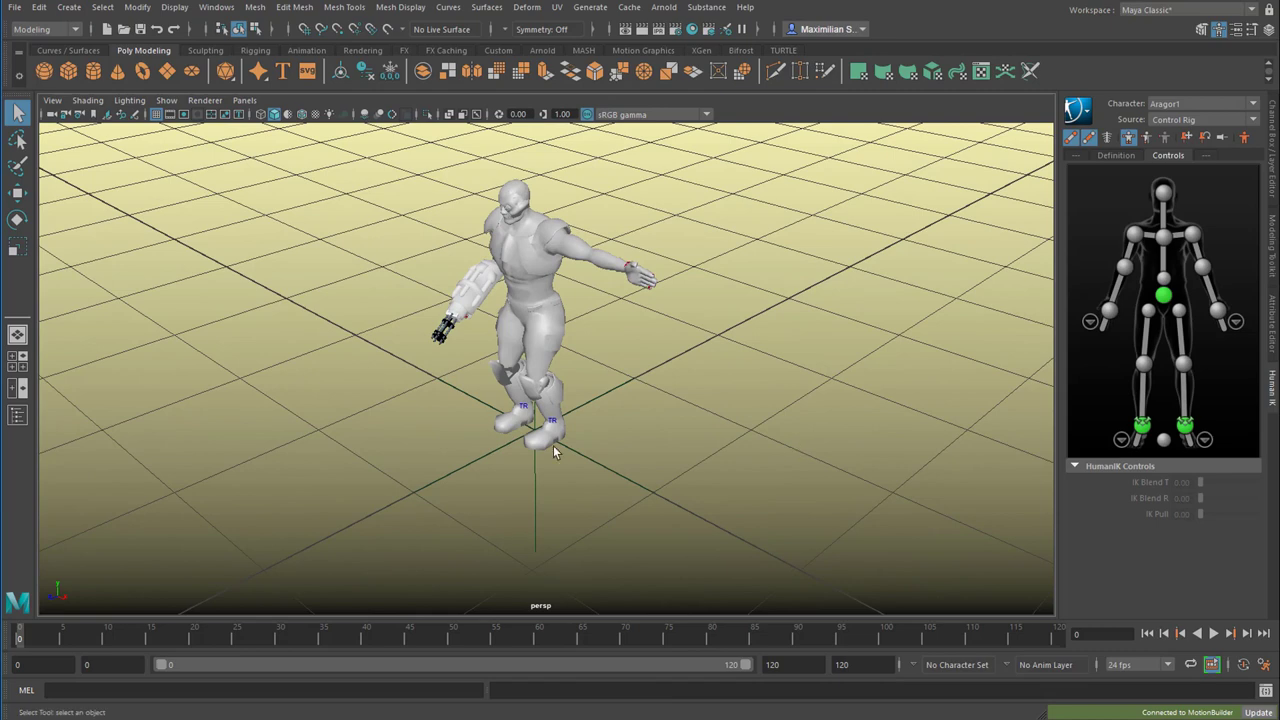
right_click_drag(740, 423, 760, 432, "alt")
middle_click_drag(760, 432, 735, 448, "alt")
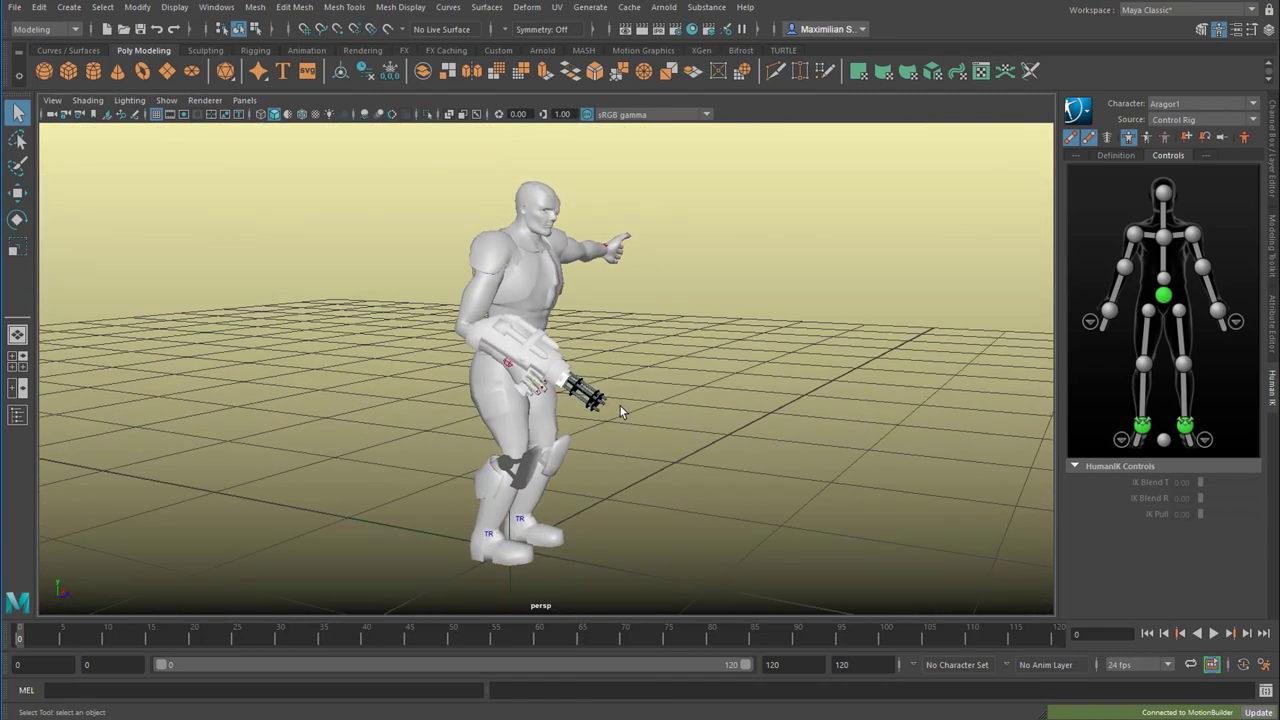
left_click(570, 384)
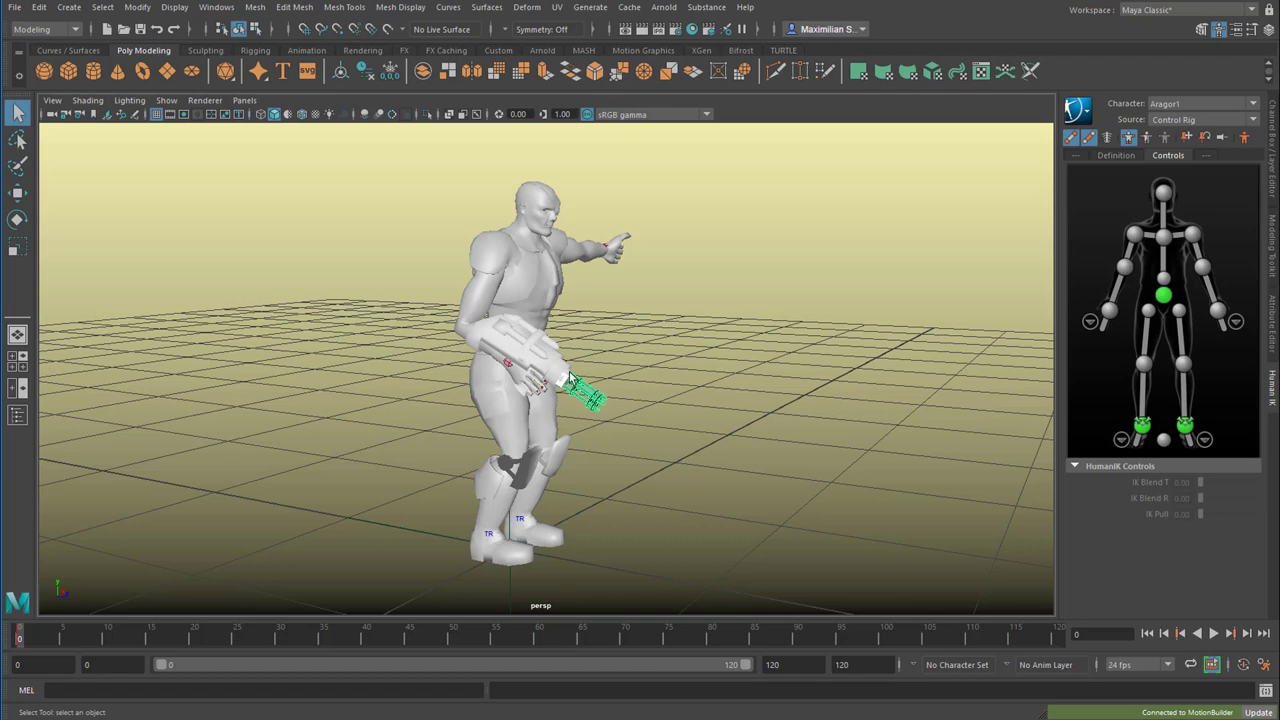
left_click(560, 357)
key("Delete")
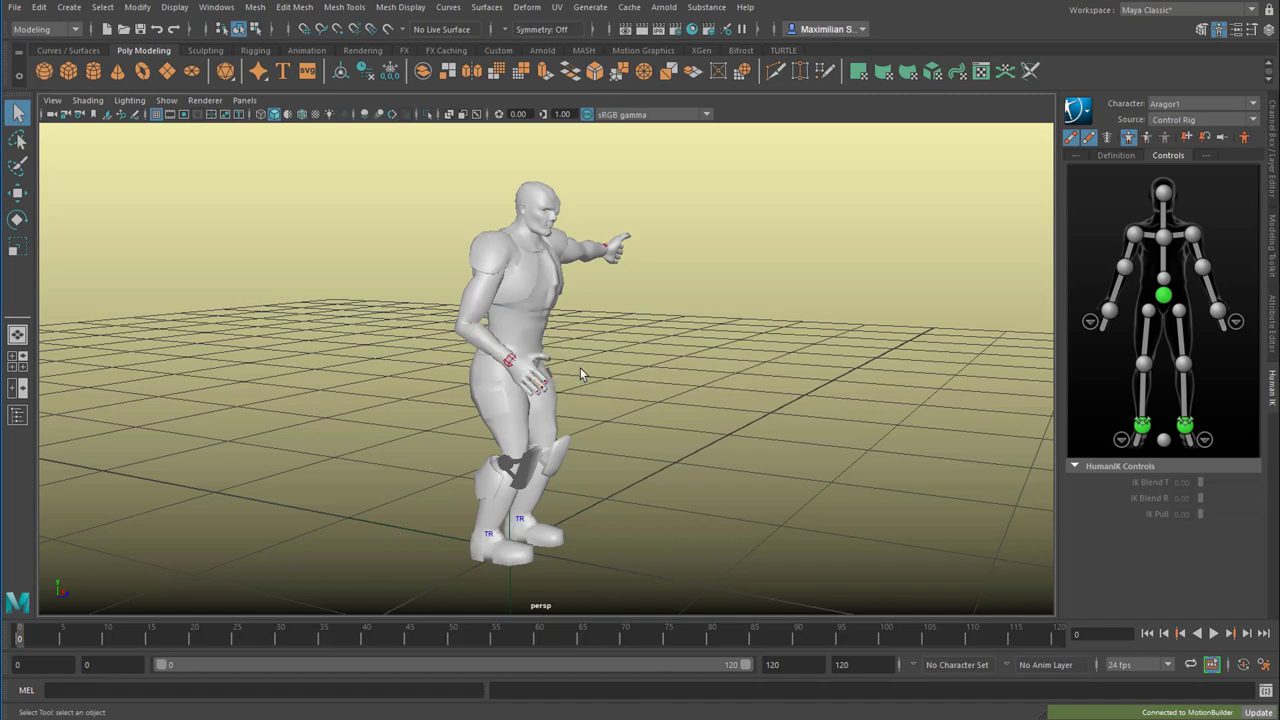
mouse_move(678, 441)
left_mouse_down("alt")
mouse_move(608, 474)
mouse_move(620, 434)
mouse_move(571, 412)
mouse_move(694, 406)
mouse_move(634, 426)
mouse_move(668, 415)
left_mouse_up("alt")
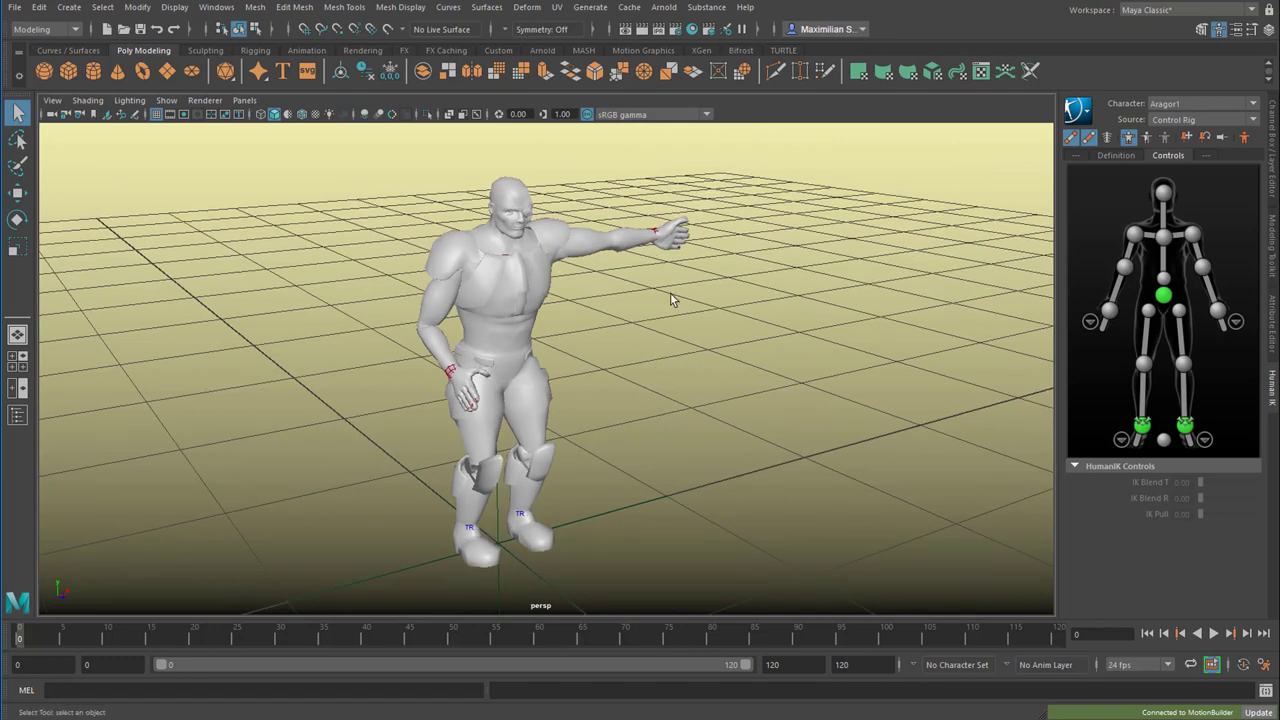
- Move the HumanIK hips effector along Y, then rotate it so the torso leans
left_click(1165, 296)
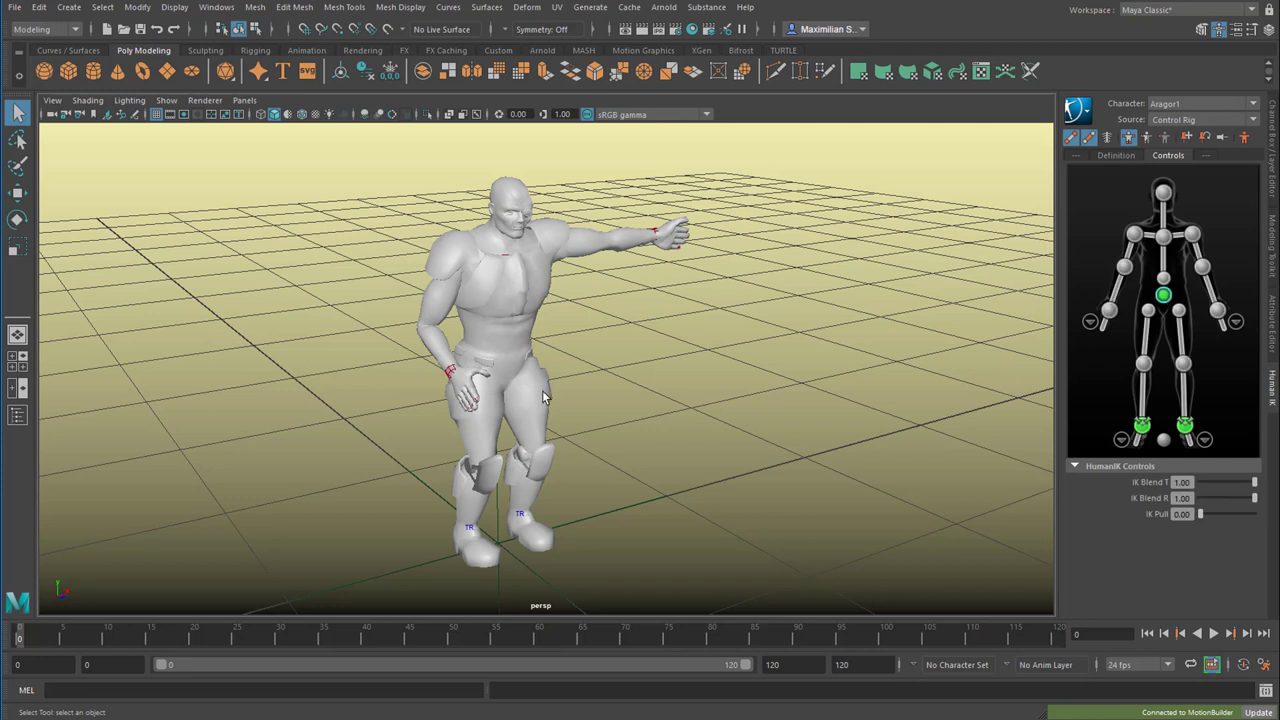
key("w")
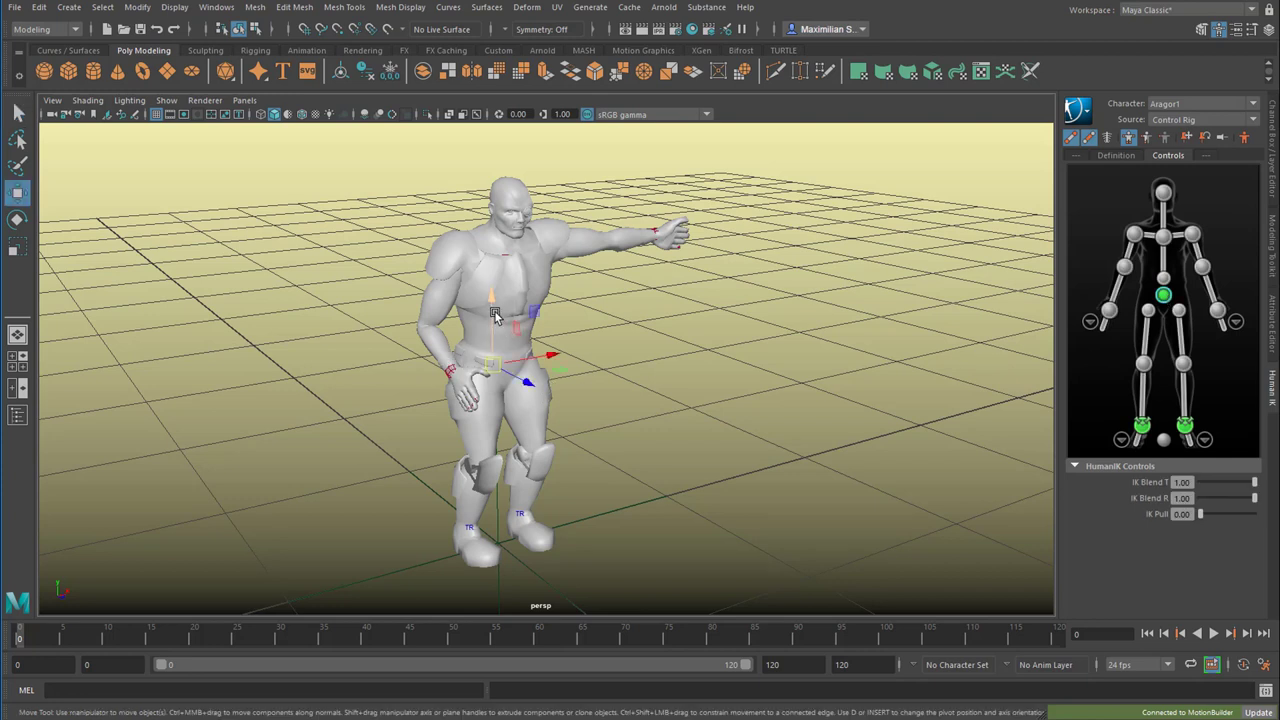
left_click_drag(493, 307, 502, 312)
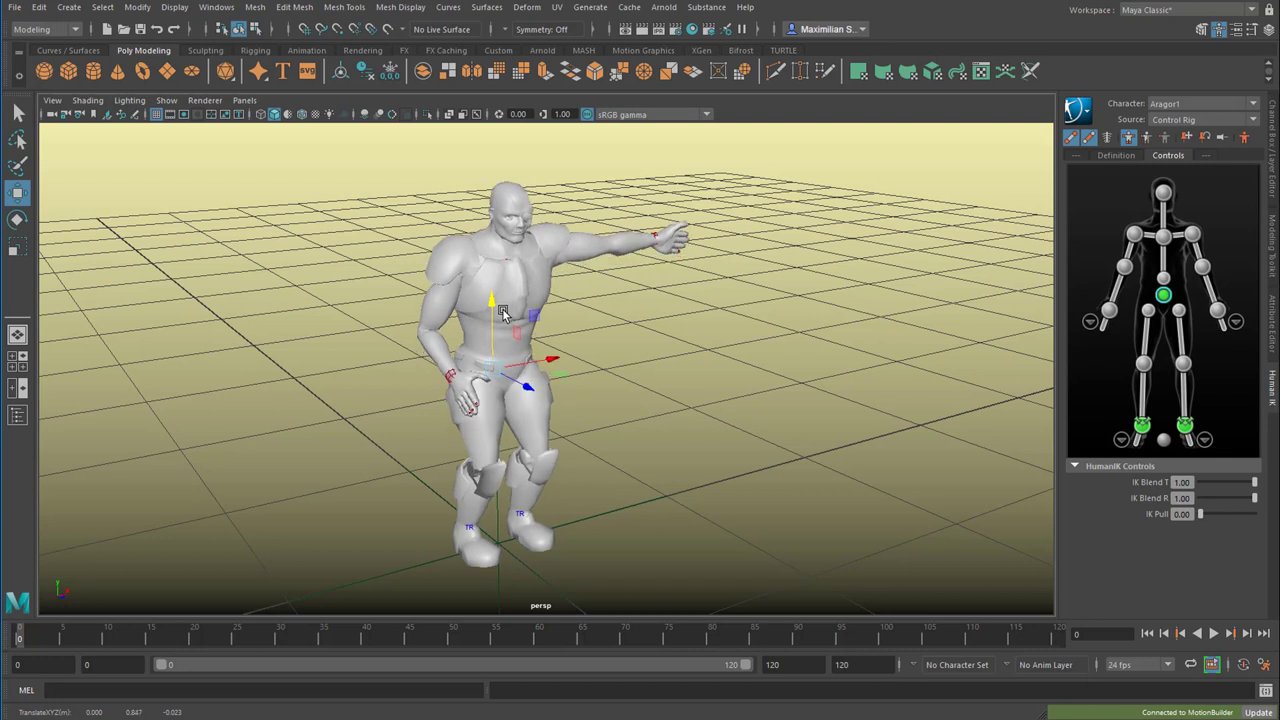
key("e")
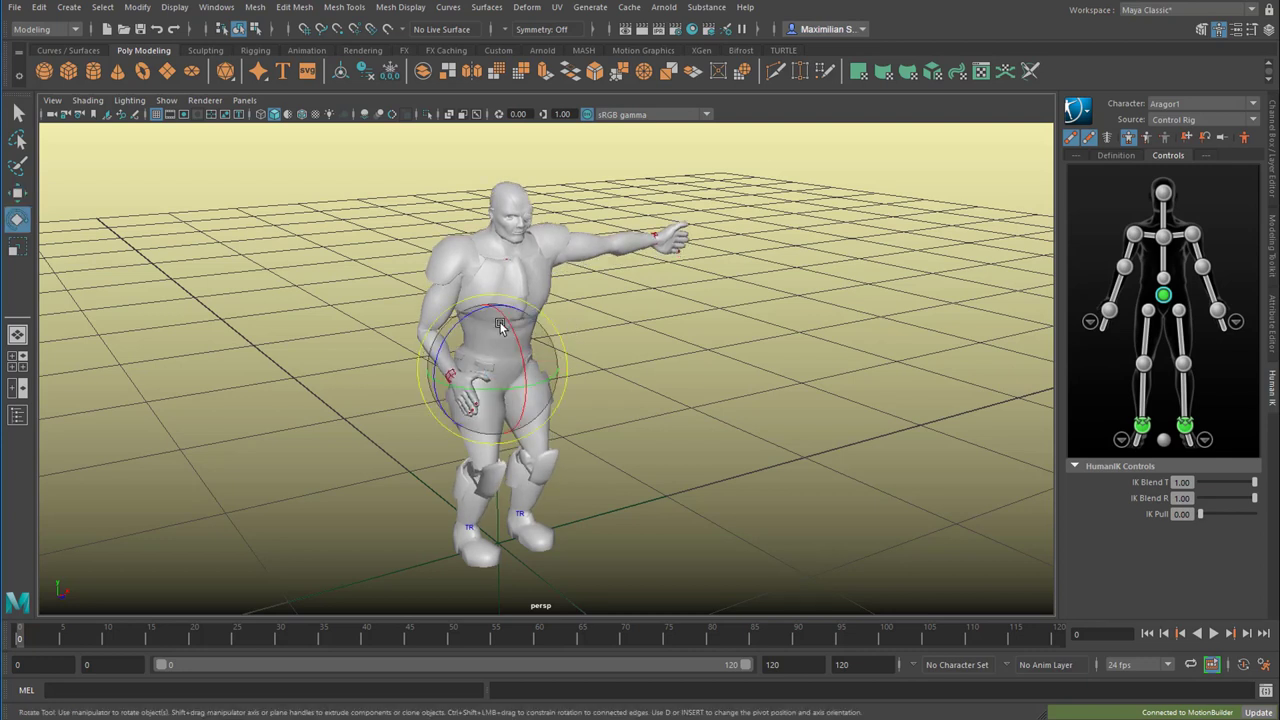
mouse_move(518, 342)
left_mouse_down()
mouse_move(520, 358)
mouse_move(520, 337)
left_mouse_up()
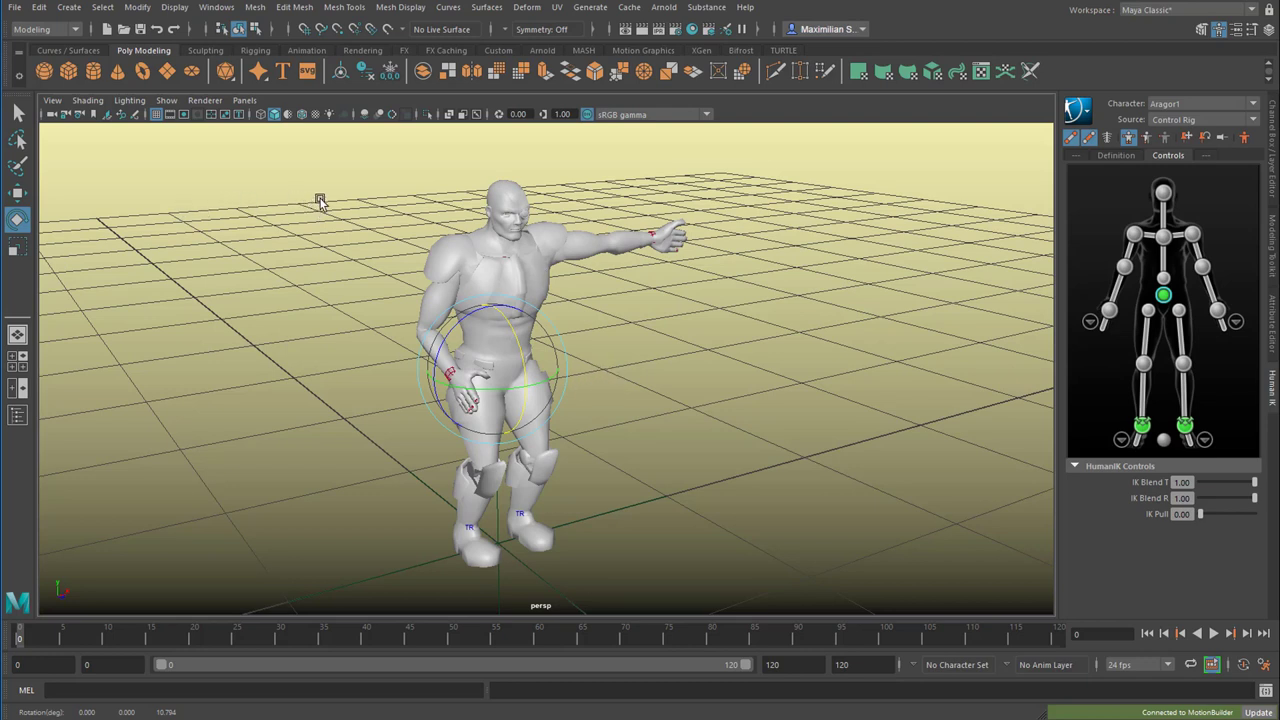
- Turn on Textured shading in Maya and orbit around the textured Aragor1 to view it from behind
left_click(316, 114)
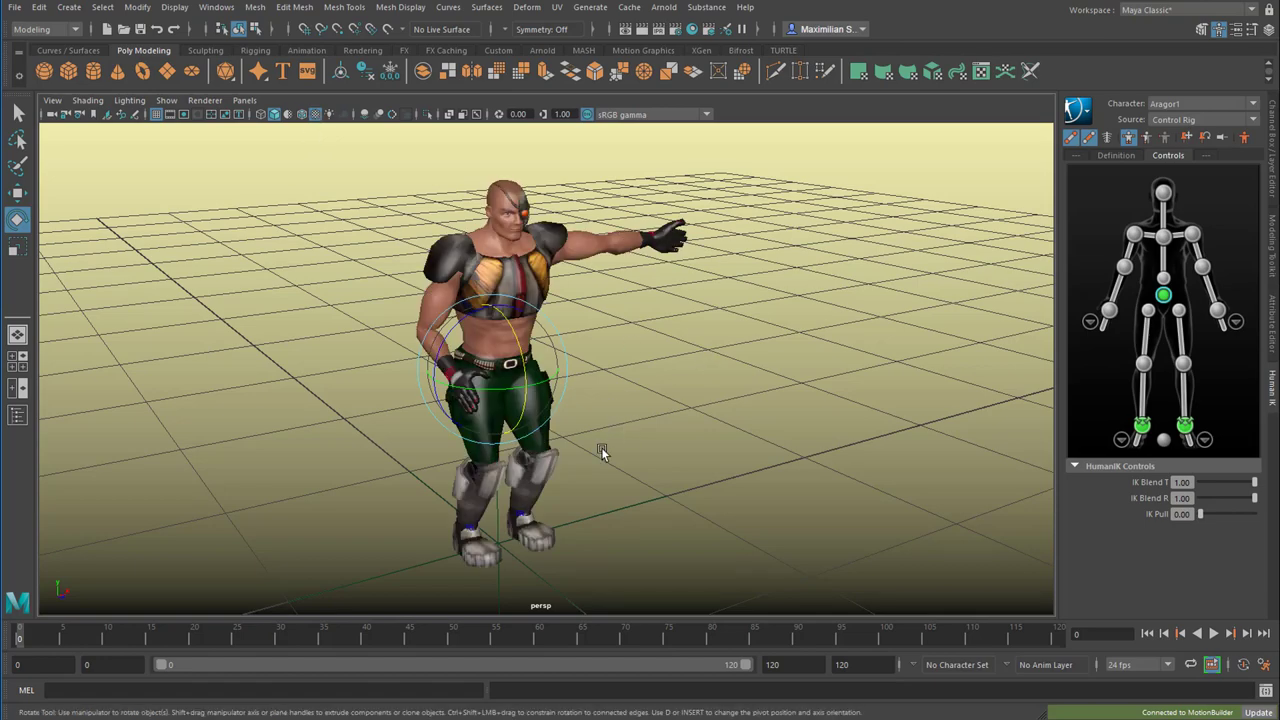
mouse_move(600, 449)
left_mouse_down("alt")
mouse_move(677, 460)
mouse_move(611, 514)
left_mouse_up("alt")
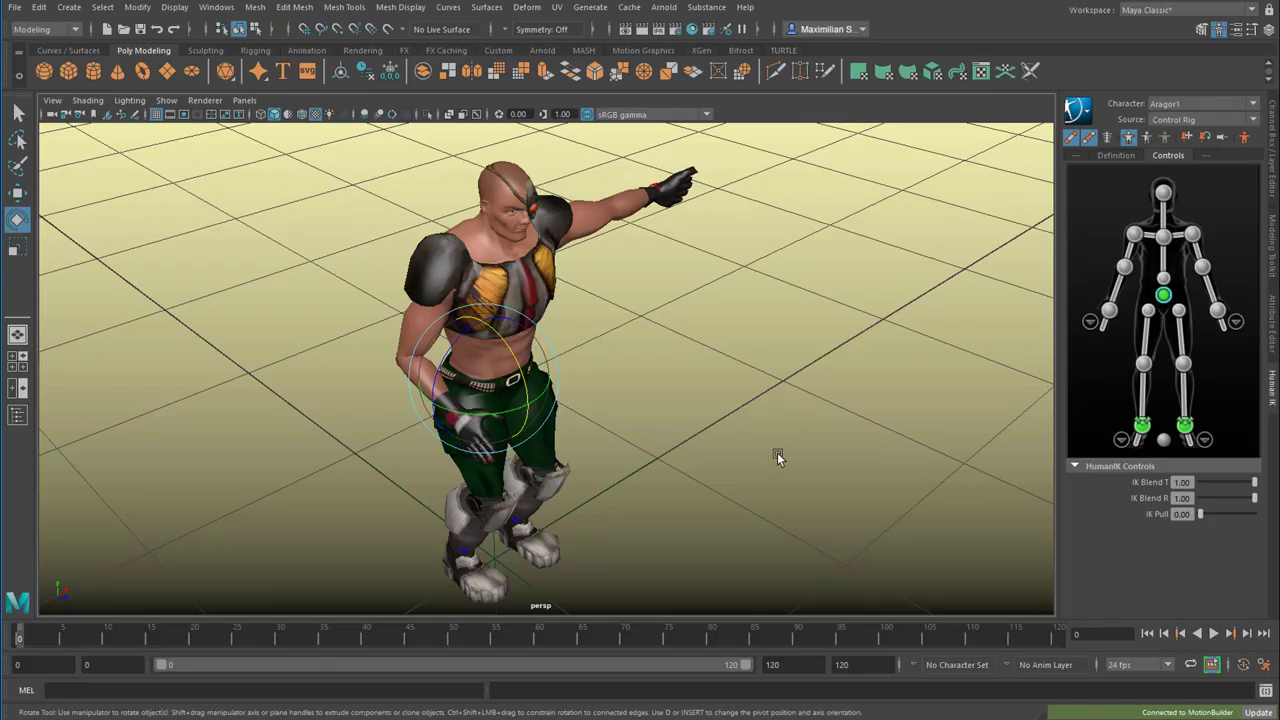
mouse_move(766, 451)
left_mouse_down("alt")
mouse_move(806, 429)
mouse_move(1005, 434)
left_mouse_up("alt")
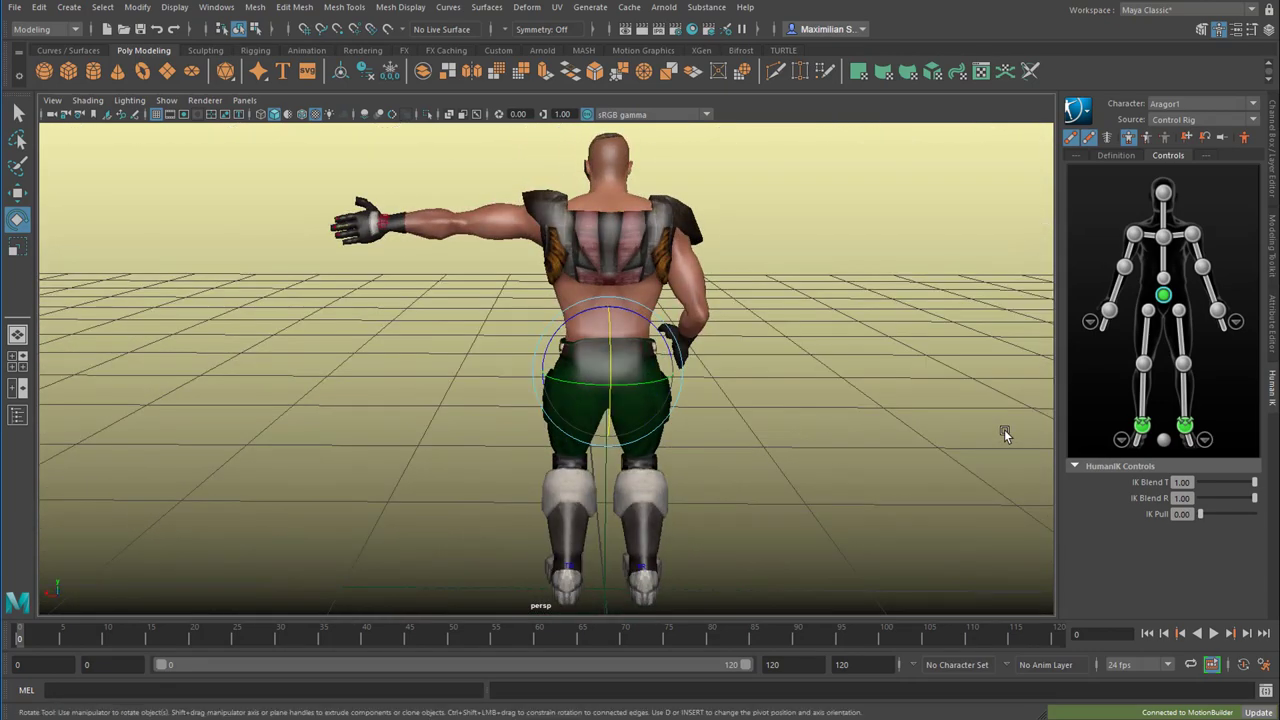